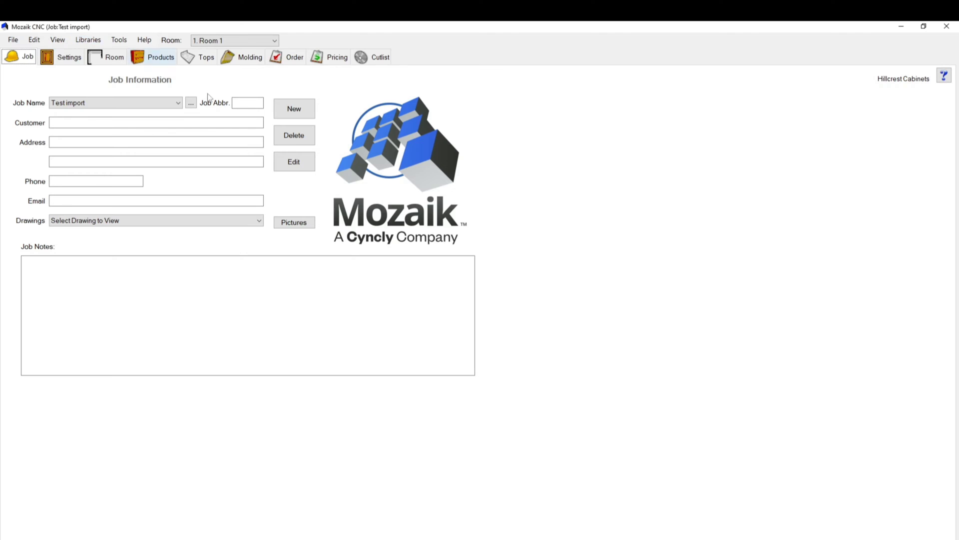
Open the Hardware library from Libraries to the Pulls settings for the HC 160mm handle.
{"action": "left_click", "coordinate": [83, 42]}
{"action": "left_click", "coordinate": [88, 40]}
{"action": "left_click", "coordinate": [88, 40]}
{"action": "left_click", "coordinate": [99, 123]}
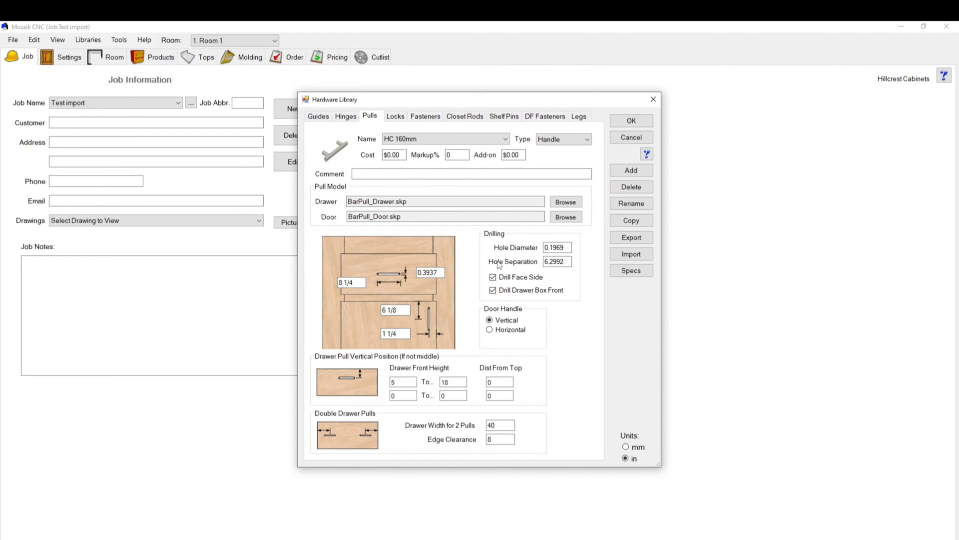
Select HC 128mm from the pull Name list, showing 0.1969 hole diameter and 5.0394 separation.
{"action": "left_click", "coordinate": [502, 139]}
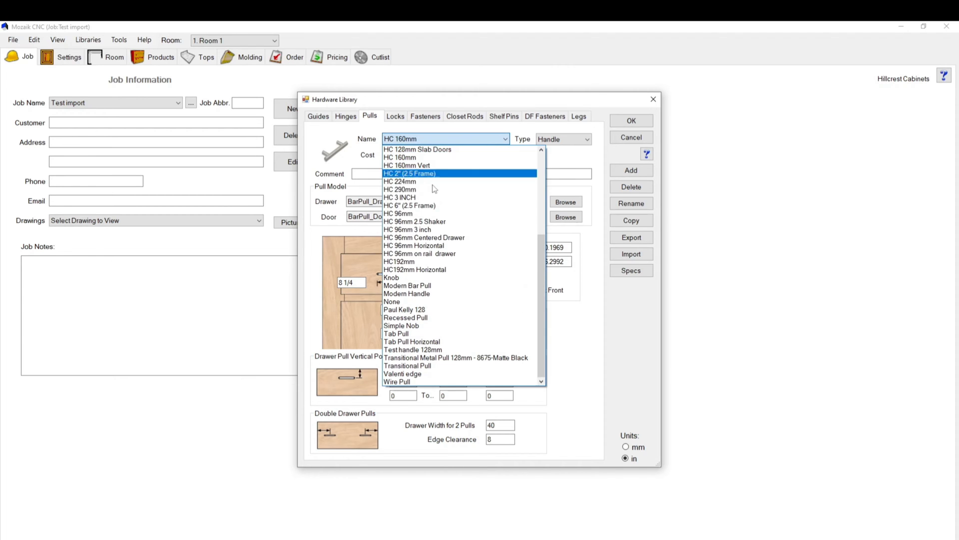
{"action": "scroll", "coordinate": [424, 165], "scroll_direction": "up", "scroll_amount": 3}
{"action": "scroll", "coordinate": [418, 200], "scroll_direction": "up", "scroll_amount": 5}
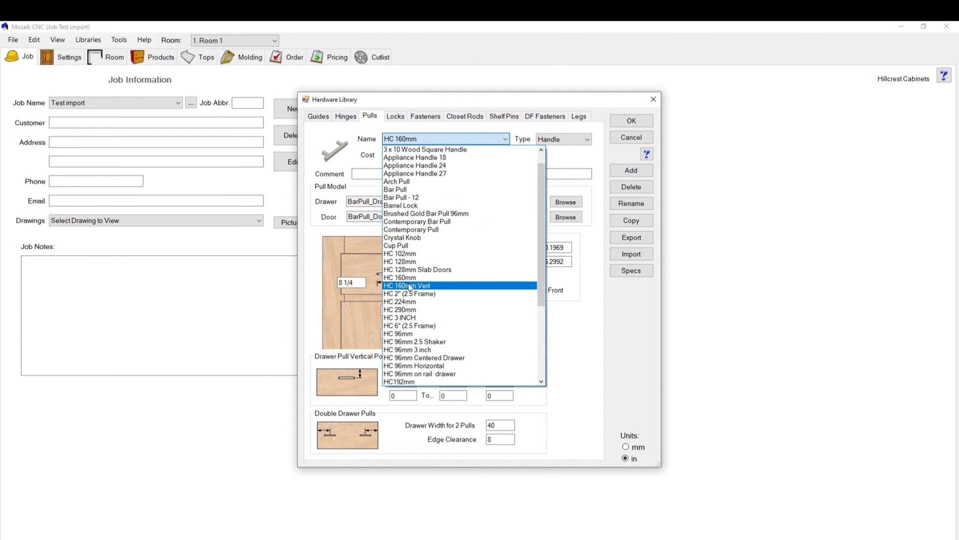
{"action": "scroll", "coordinate": [408, 235], "scroll_direction": "down", "scroll_amount": 3}
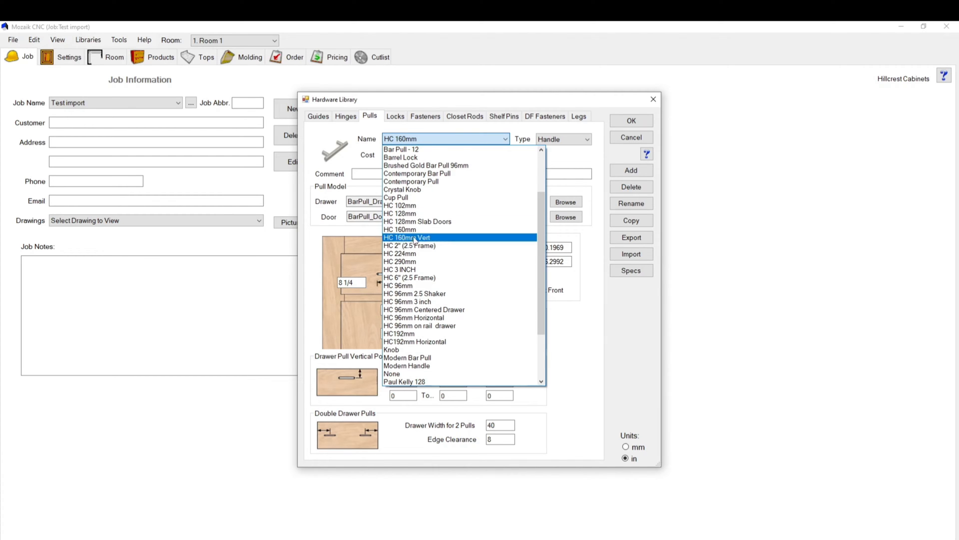
{"action": "scroll", "coordinate": [407, 270], "scroll_direction": "down", "scroll_amount": 1}
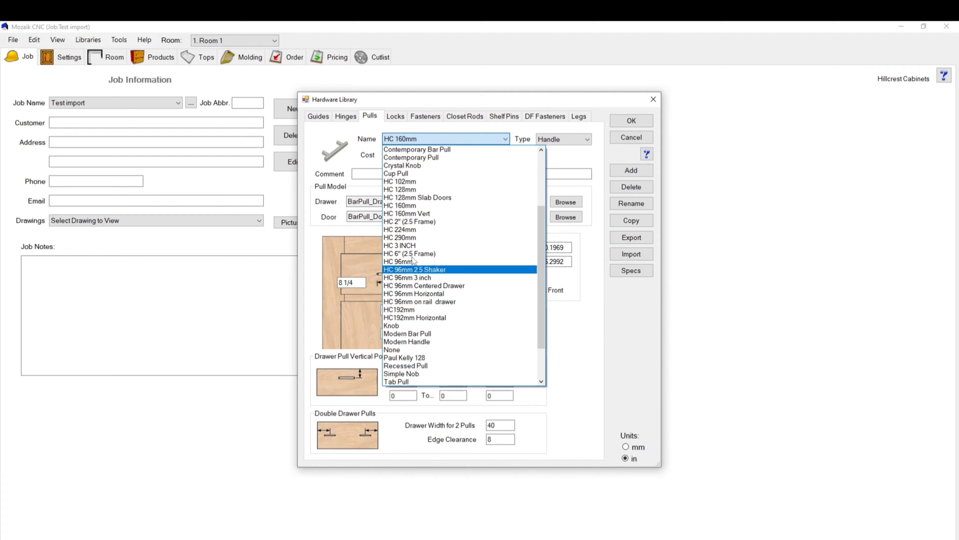
{"action": "scroll", "coordinate": [407, 195], "scroll_direction": "up", "scroll_amount": 1}
{"action": "left_click", "coordinate": [407, 214]}
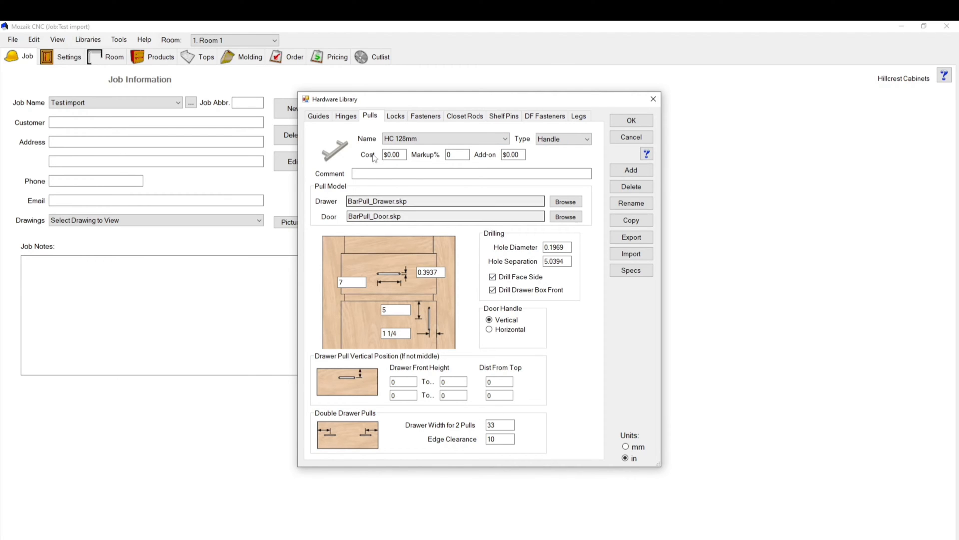
{"action": "left_click", "coordinate": [585, 144]}
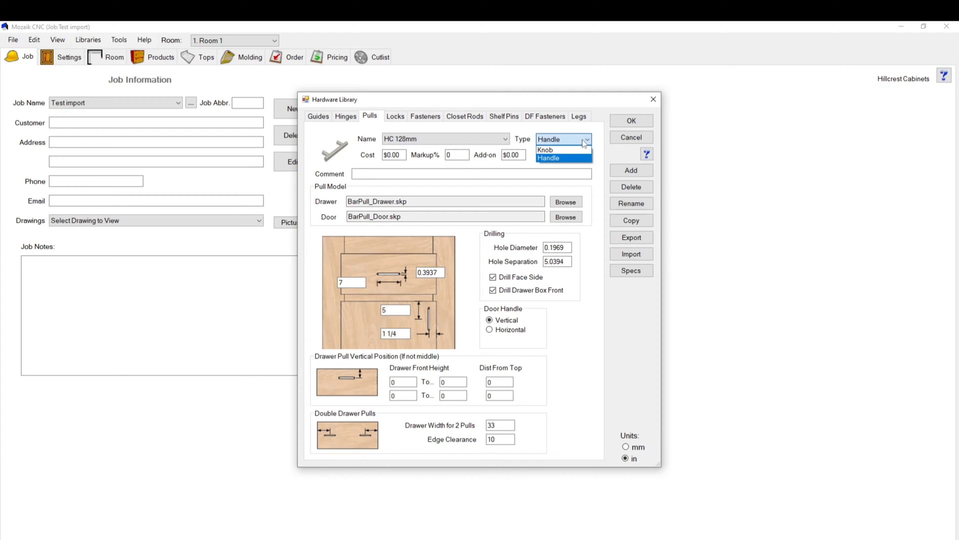
{"action": "left_click", "coordinate": [556, 158]}
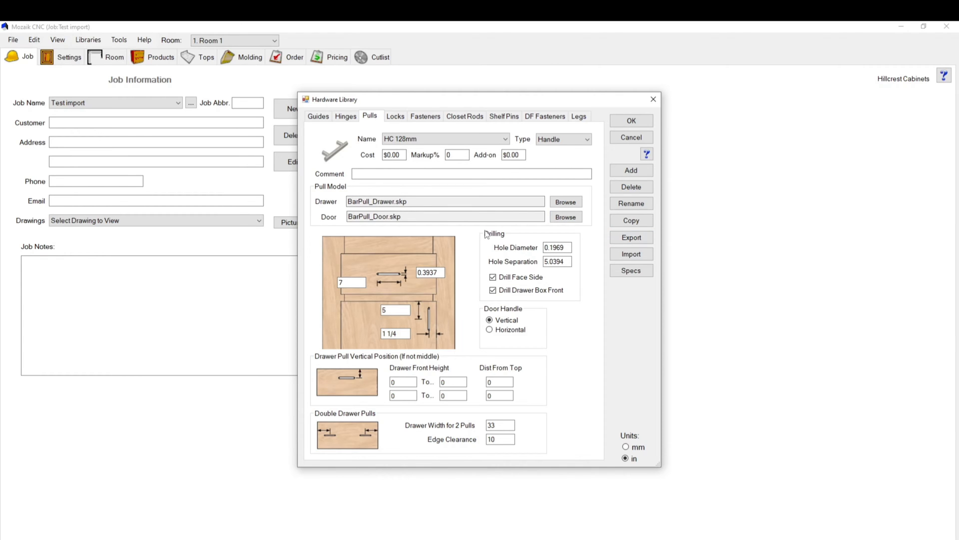
{"action": "left_click", "coordinate": [563, 248]}
Switch the pull units to mm and check the 5 mm hole diameter and 128 mm separation.
{"action": "left_click", "coordinate": [626, 446]}
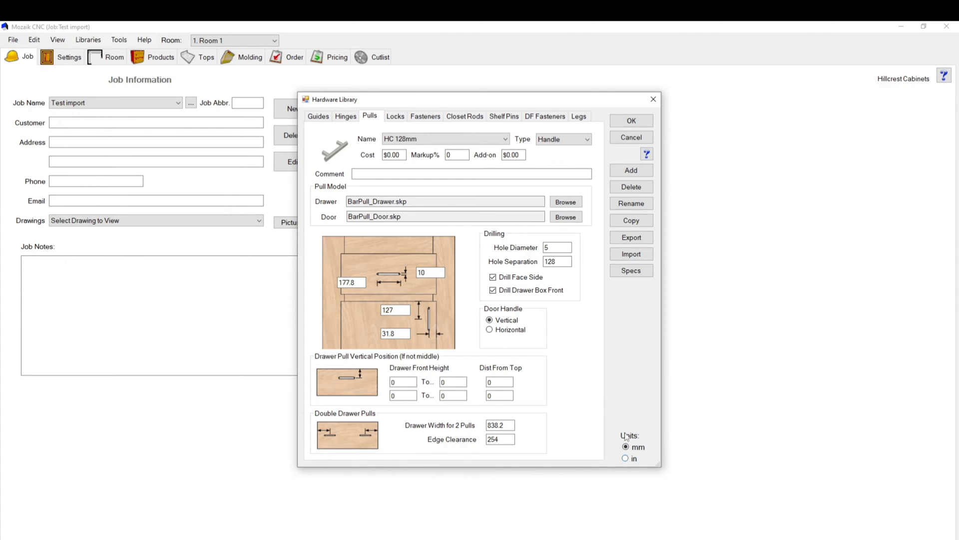
{"action": "double_click", "coordinate": [554, 247]}
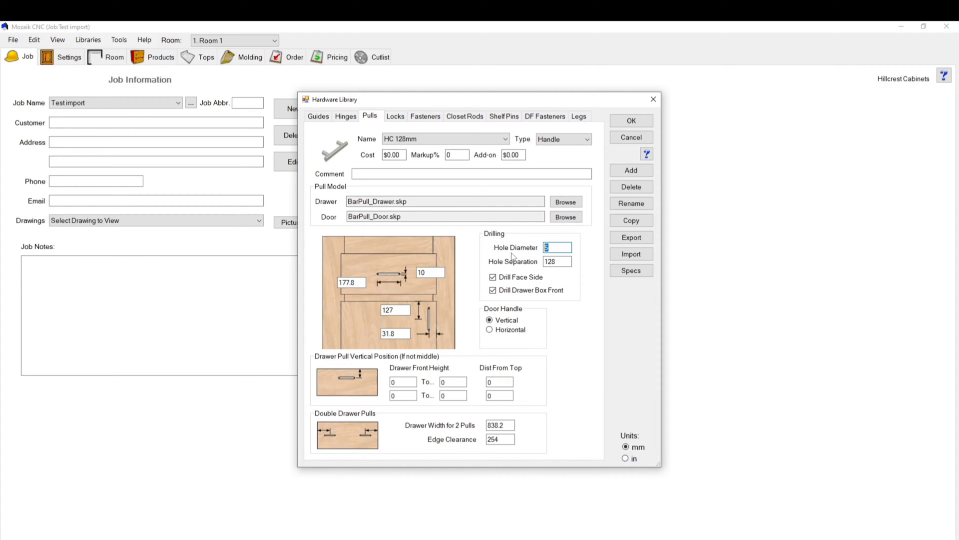
{"action": "double_click", "coordinate": [567, 262]}
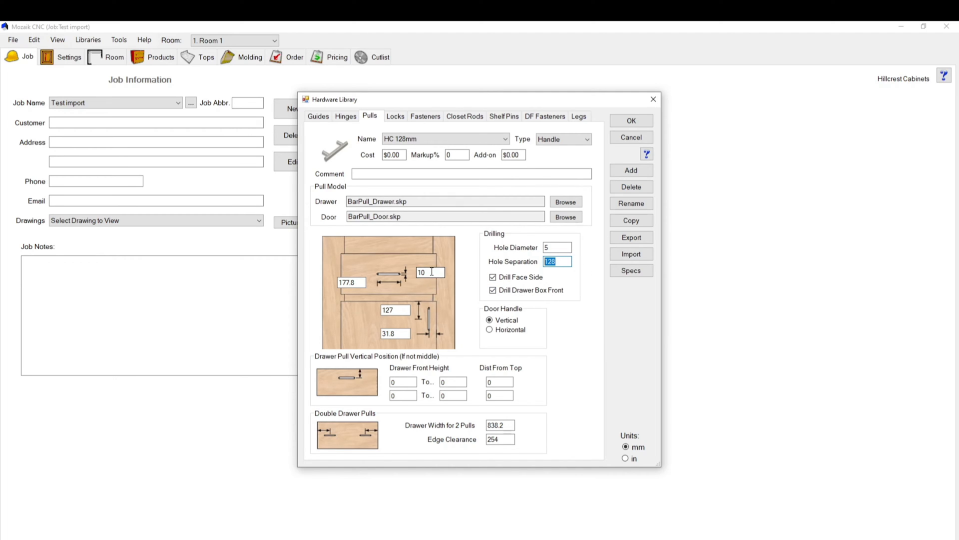
{"action": "left_click", "coordinate": [361, 283]}
{"action": "left_click_drag", "start_coordinate": [359, 283], "coordinate": [340, 284]}
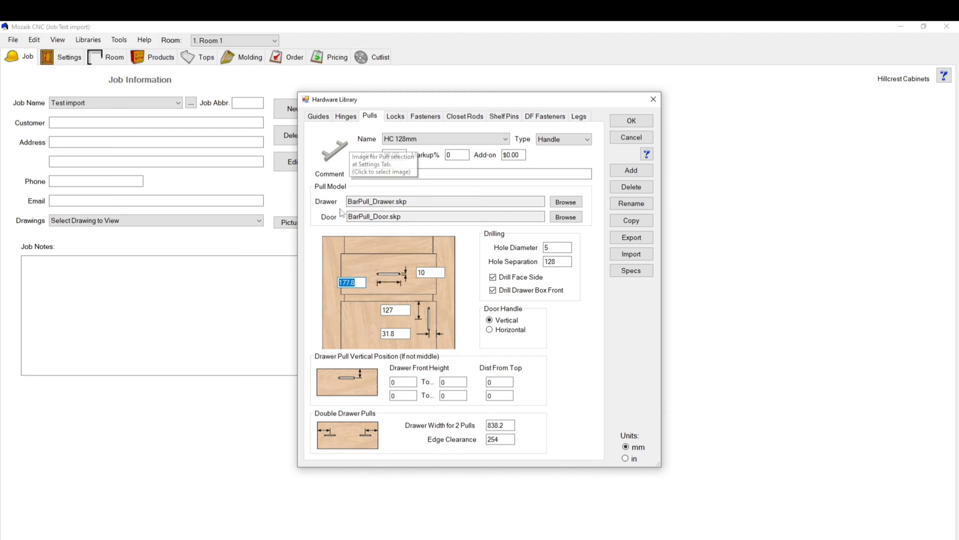
{"action": "left_click", "coordinate": [360, 282]}
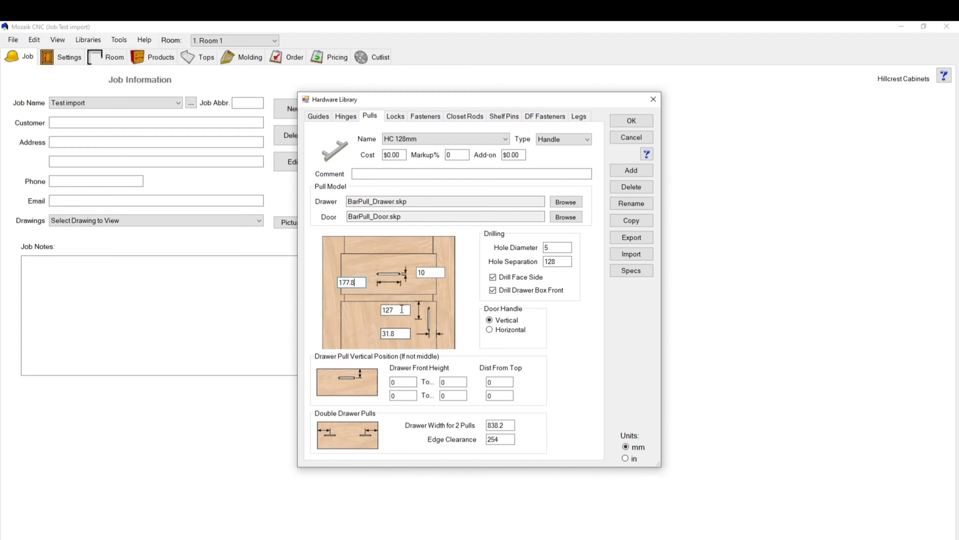
{"action": "key", "text": "Tab"}
{"action": "left_click_drag", "start_coordinate": [394, 309], "coordinate": [381, 309]}
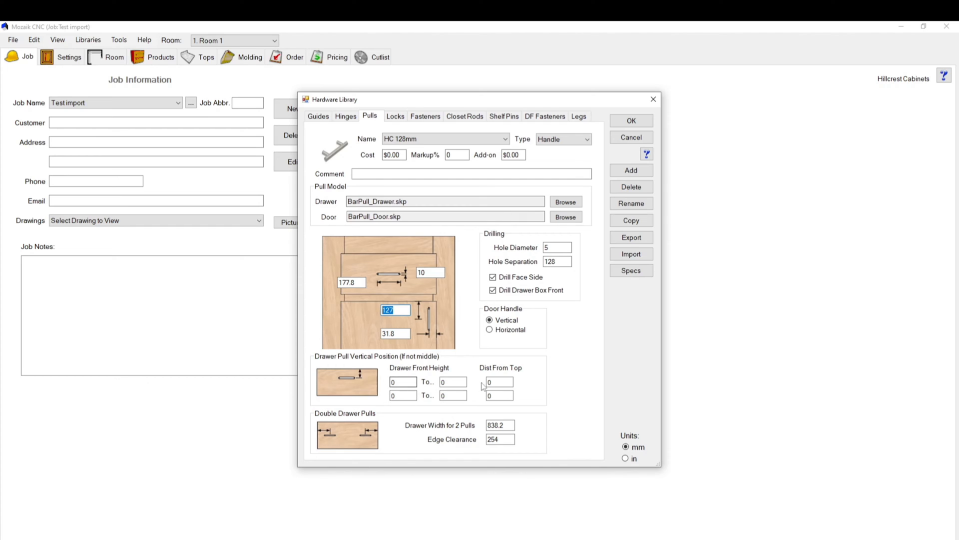
Keep HC 128mm selected and return the door handle orientation to vertical after trying horizontal.
{"action": "left_click", "coordinate": [448, 140]}
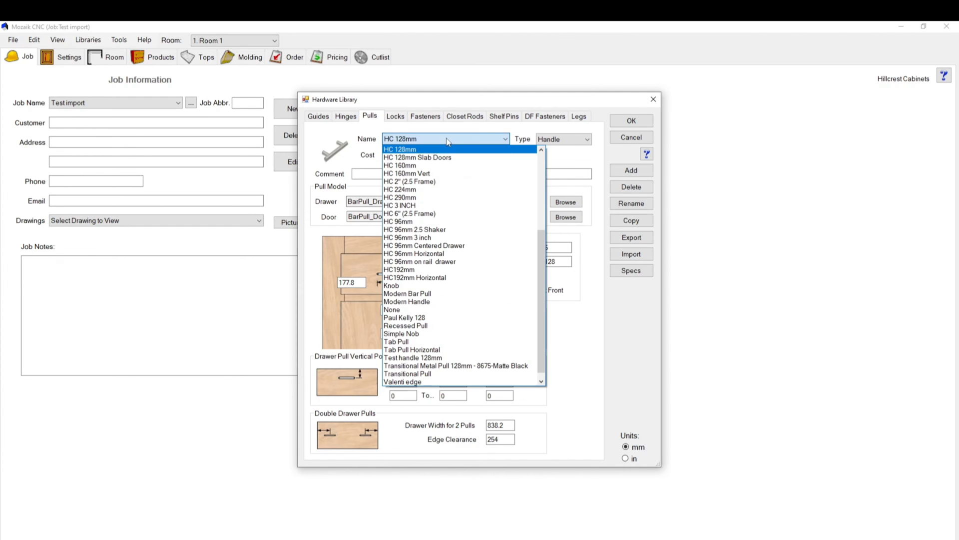
{"action": "scroll", "coordinate": [446, 158], "scroll_direction": "up", "scroll_amount": 1}
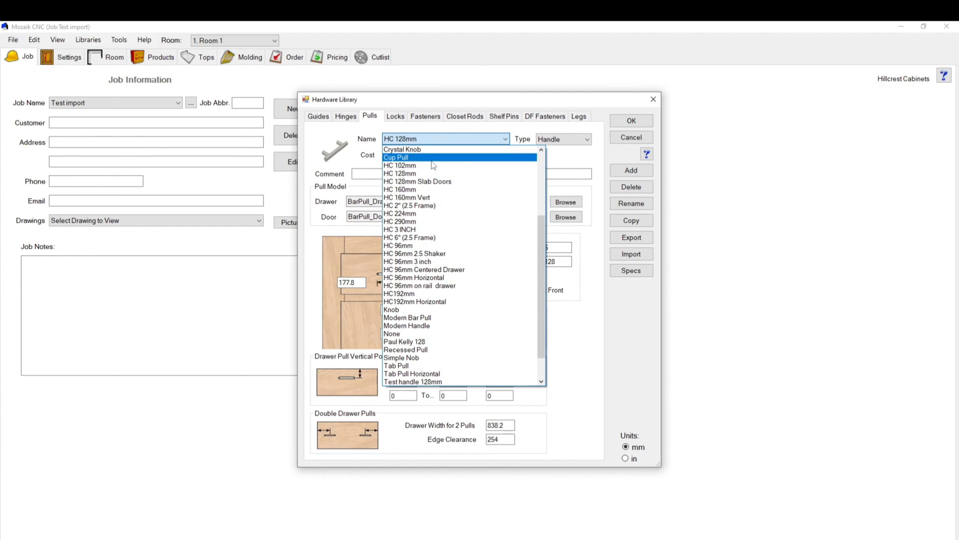
{"action": "left_click", "coordinate": [594, 351]}
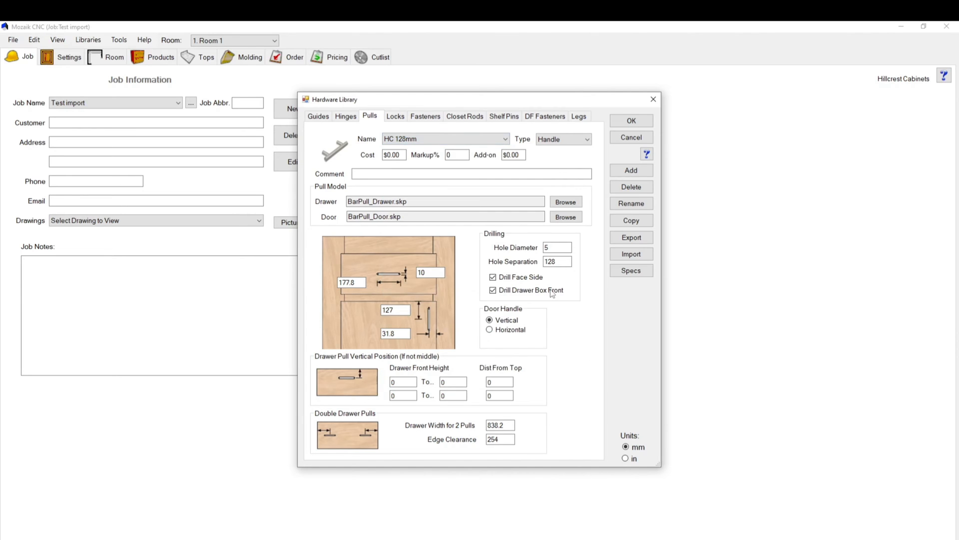
{"action": "left_click", "coordinate": [488, 330]}
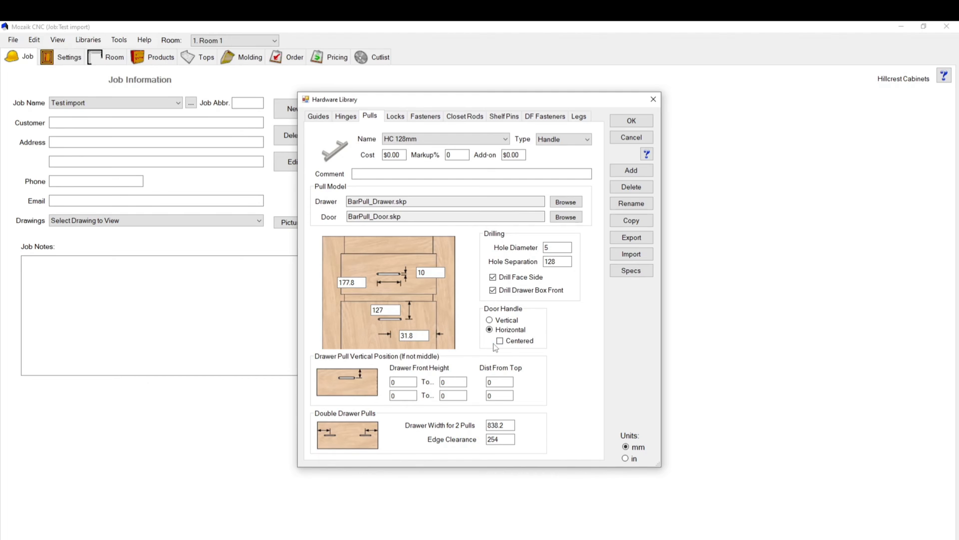
{"action": "left_click", "coordinate": [489, 319]}
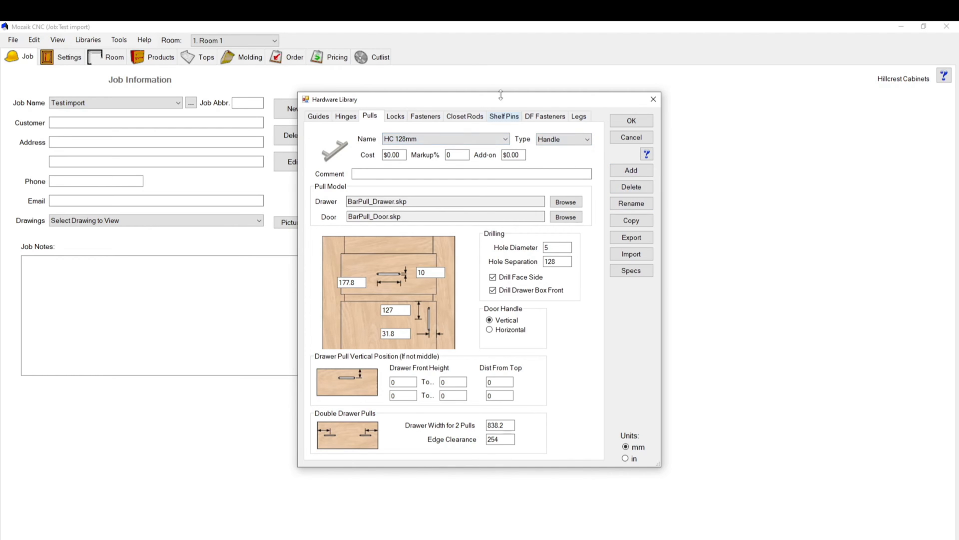
Cancel duplicating the HC 128mm pull and accept the hardware library settings.
{"action": "left_click", "coordinate": [616, 223]}
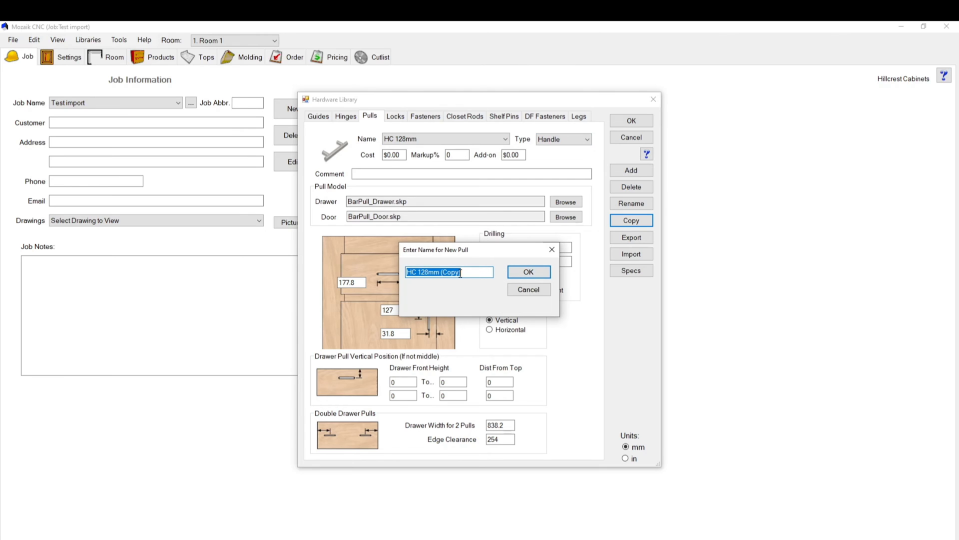
{"action": "left_click", "coordinate": [528, 290]}
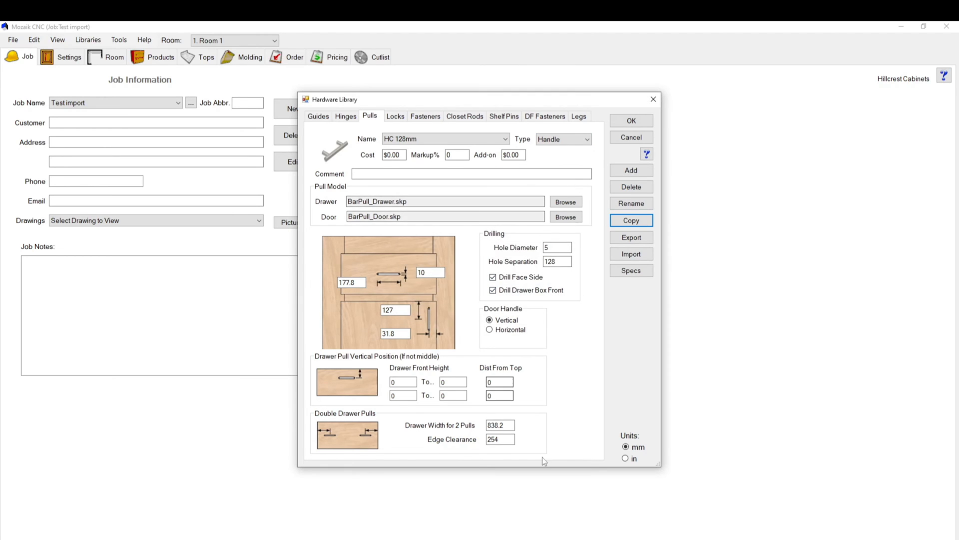
{"action": "left_click", "coordinate": [638, 122]}
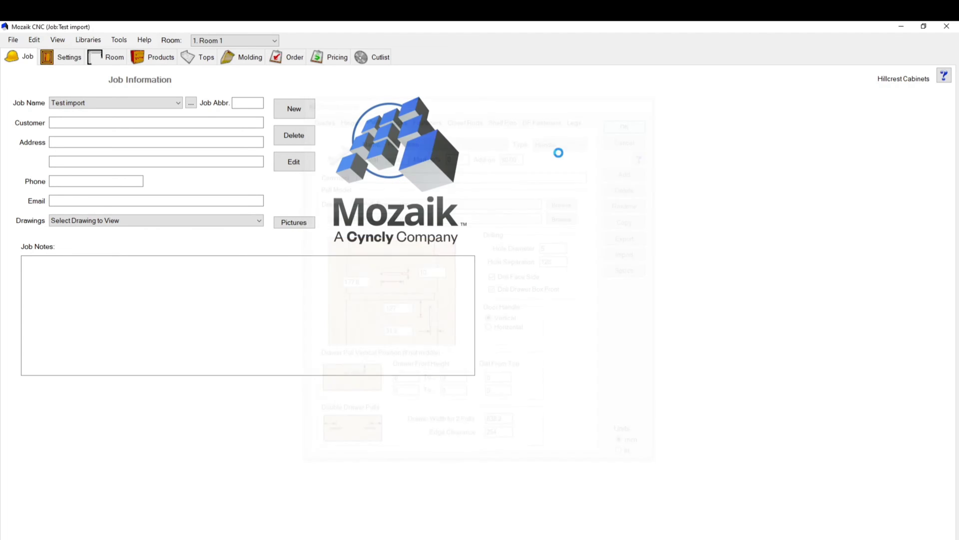
Open the Door/Drawer Face Library for Hillcrest Doors.
{"action": "left_click", "coordinate": [103, 41]}
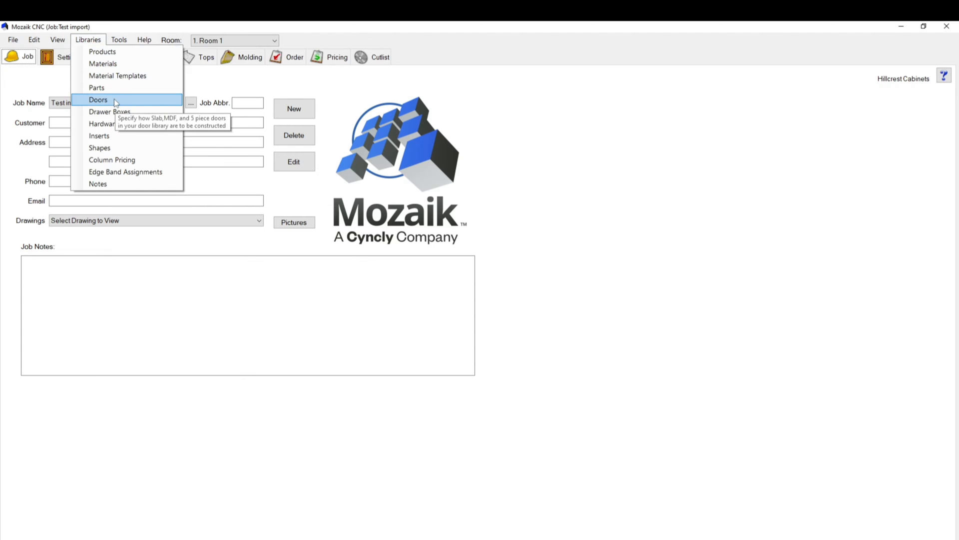
{"action": "left_click", "coordinate": [172, 88]}
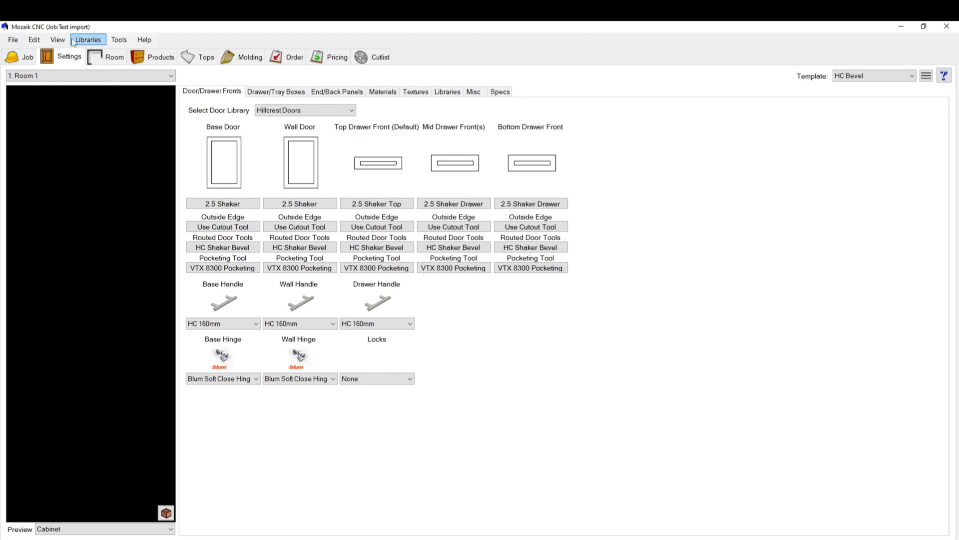
{"action": "left_click", "coordinate": [95, 42]}
{"action": "left_click", "coordinate": [122, 102]}
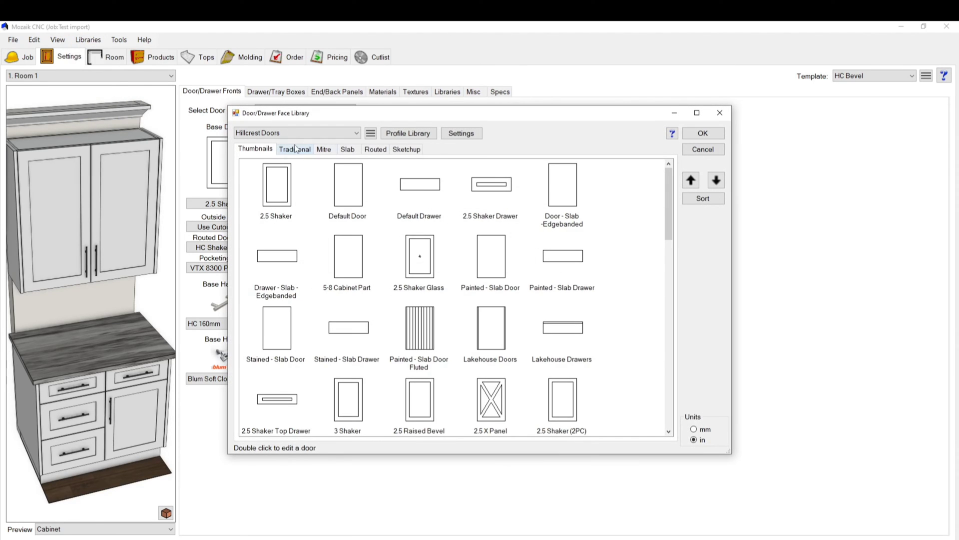
Browse the Traditional, Mitre (Marvel) and Slab door styles, ending on Door - Slab -Edgebanded.
{"action": "left_click", "coordinate": [299, 149]}
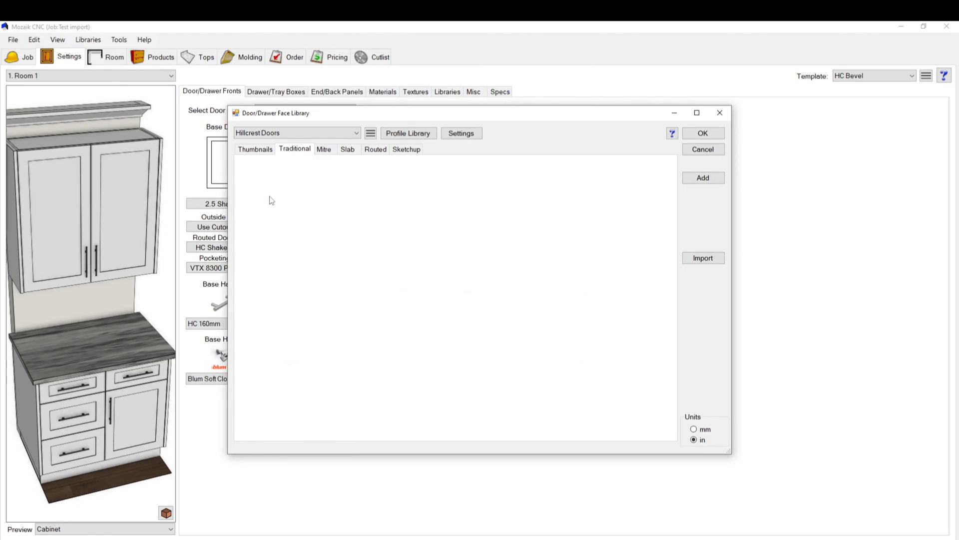
{"action": "left_click", "coordinate": [334, 149]}
{"action": "left_click", "coordinate": [294, 148]}
{"action": "left_click", "coordinate": [260, 148]}
{"action": "left_click", "coordinate": [323, 150]}
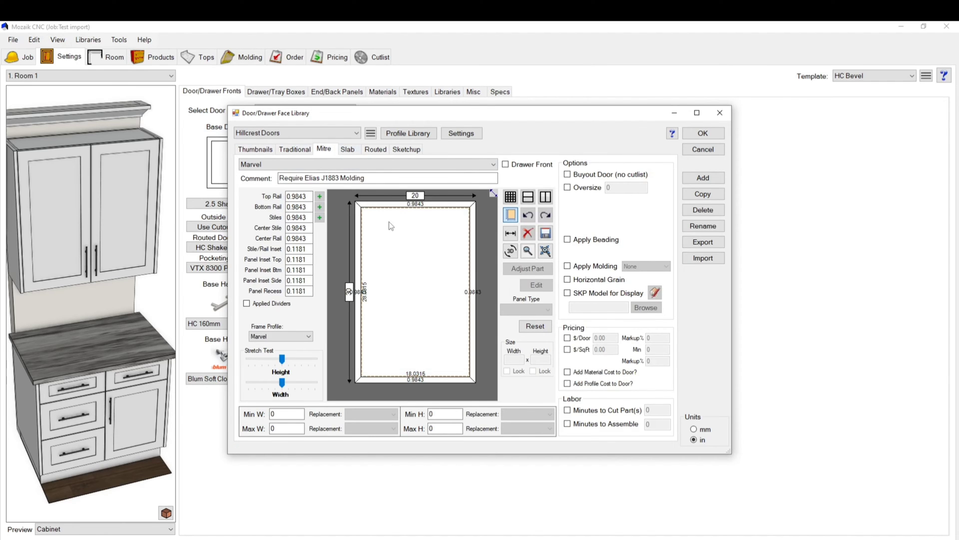
{"action": "left_click", "coordinate": [347, 148]}
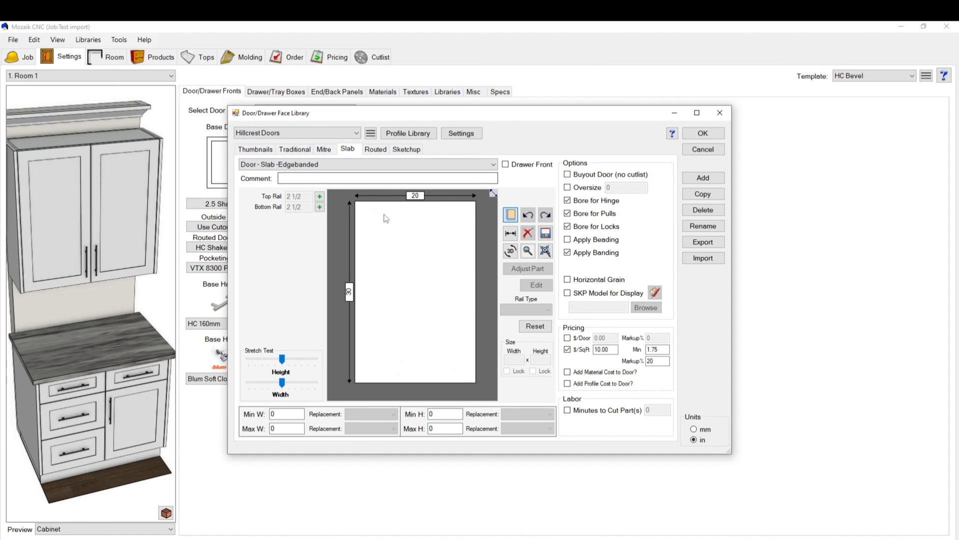
Add a new Traditional door style named test.
{"action": "left_click", "coordinate": [309, 151]}
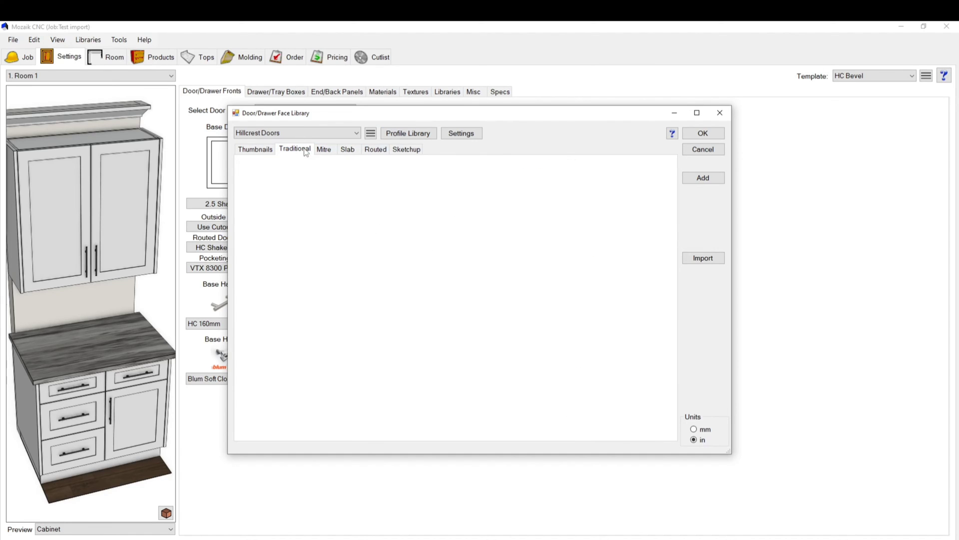
{"action": "left_click", "coordinate": [254, 149]}
{"action": "left_click", "coordinate": [303, 150]}
{"action": "left_click", "coordinate": [685, 178]}
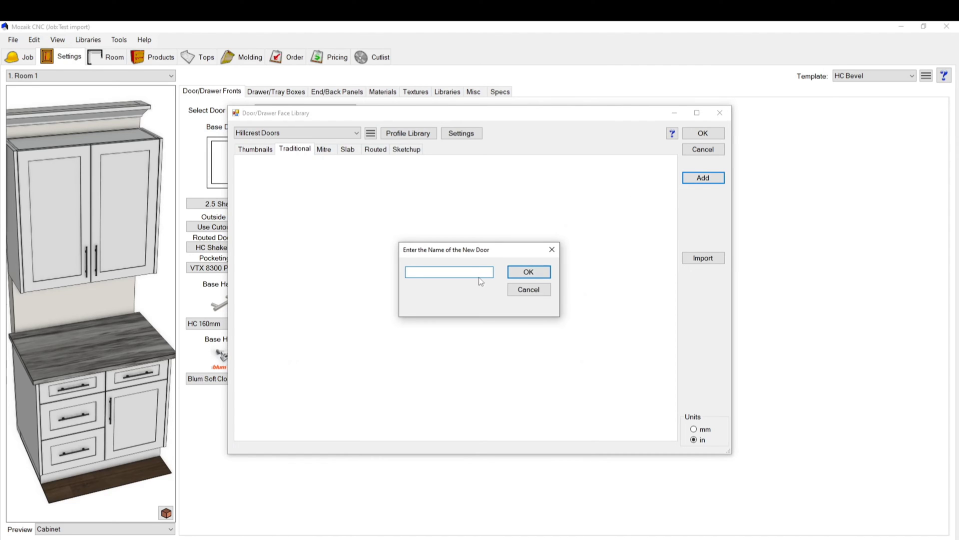
{"action": "type", "text": "test"}
{"action": "left_click", "coordinate": [526, 272]}
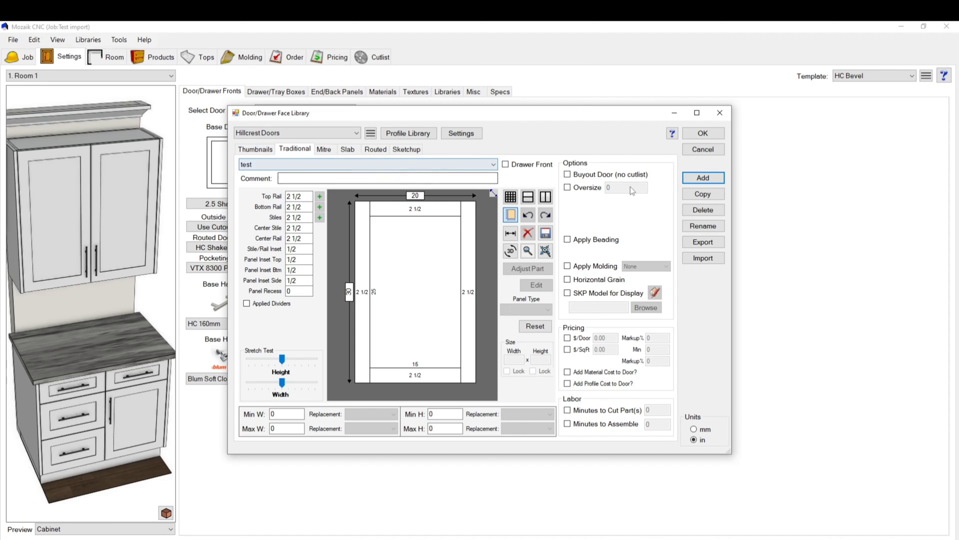
Browse the Marvel mitre, edgebanded slab and 2.5 Shaker routed door styles.
{"action": "left_click", "coordinate": [324, 149]}
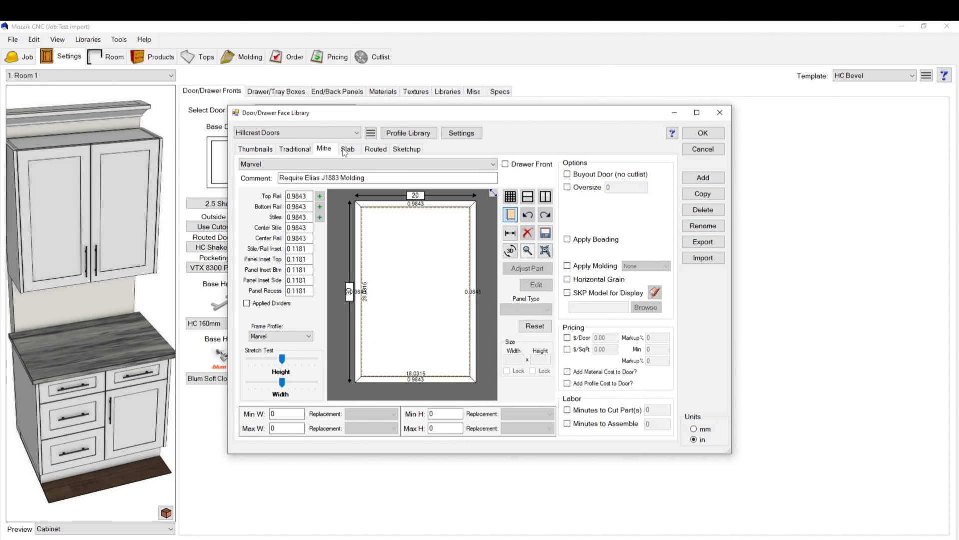
{"action": "left_click", "coordinate": [349, 152]}
{"action": "left_click", "coordinate": [328, 150]}
{"action": "left_click", "coordinate": [350, 150]}
{"action": "left_click", "coordinate": [382, 150]}
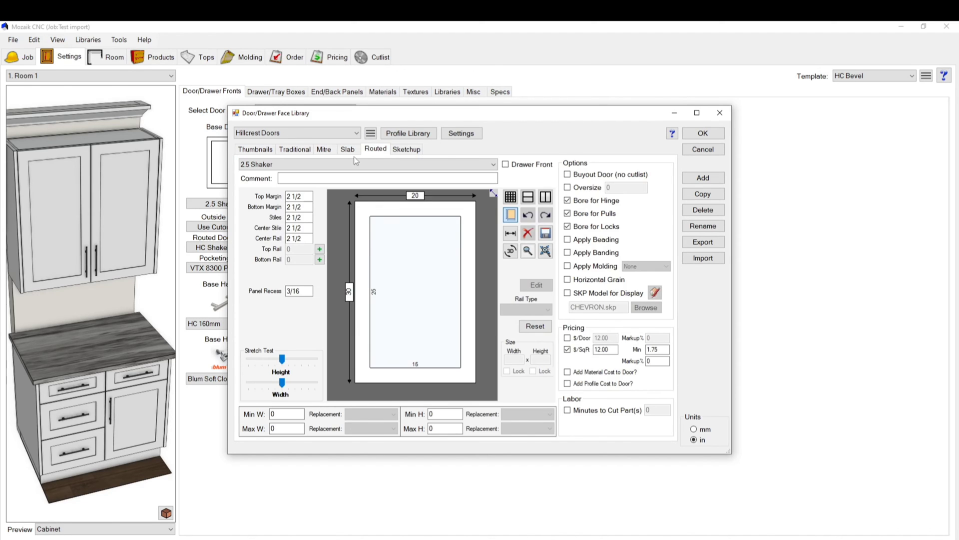
{"action": "left_click", "coordinate": [353, 151]}
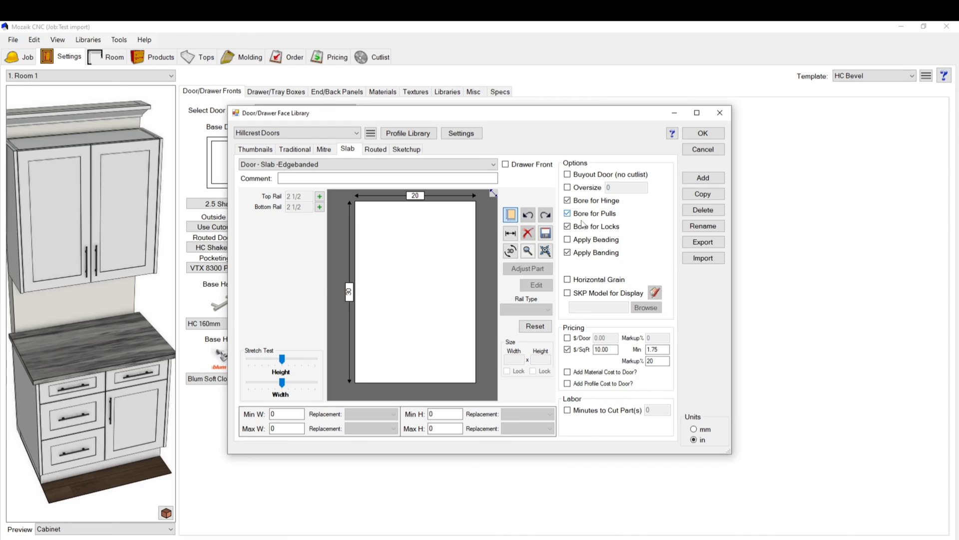
{"action": "left_click", "coordinate": [377, 150]}
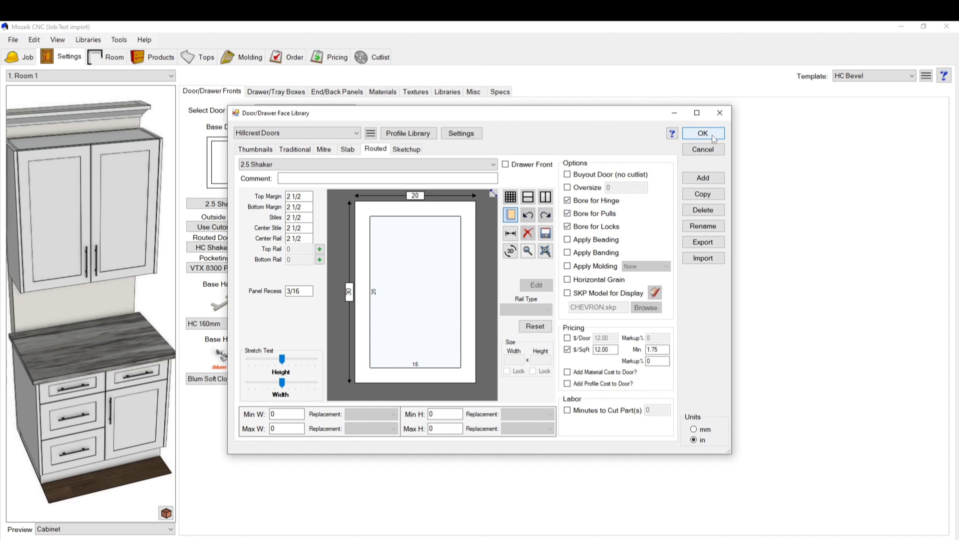
Close the face library without saving changes and show the Drawer/Tray Boxes settings.
{"action": "left_click", "coordinate": [706, 150]}
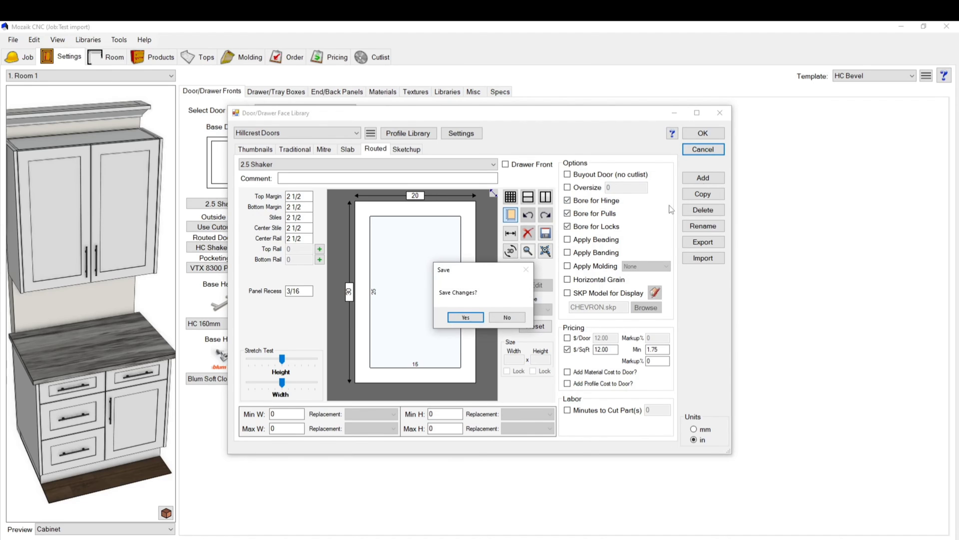
{"action": "left_click", "coordinate": [506, 317]}
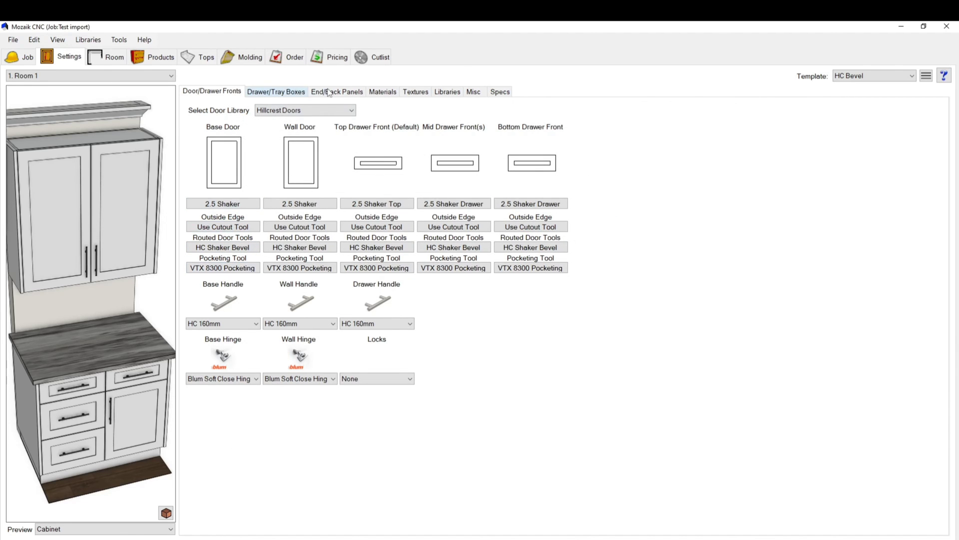
{"action": "left_click", "coordinate": [288, 92]}
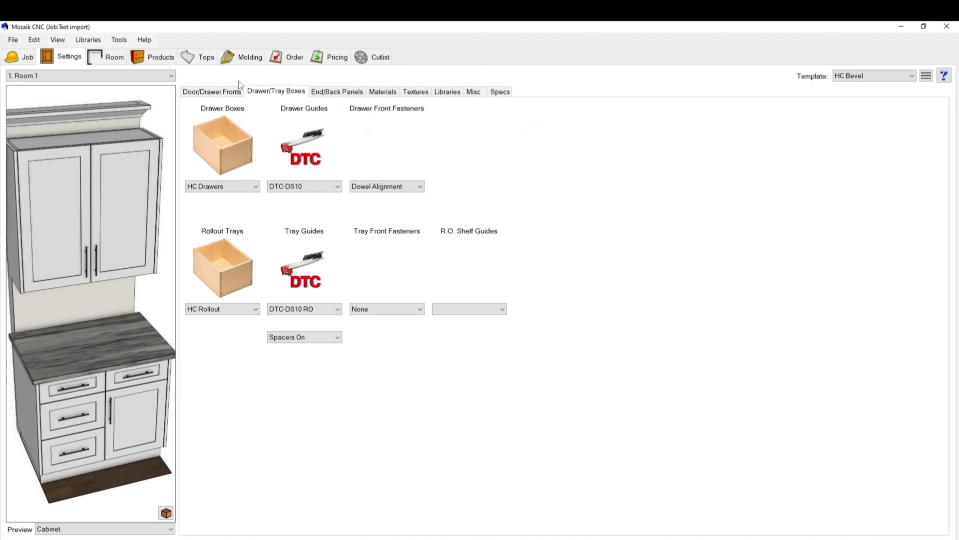
Place a 1DR cabinet from the Products library against the top wall and open its editor.
{"action": "left_click", "coordinate": [164, 58]}
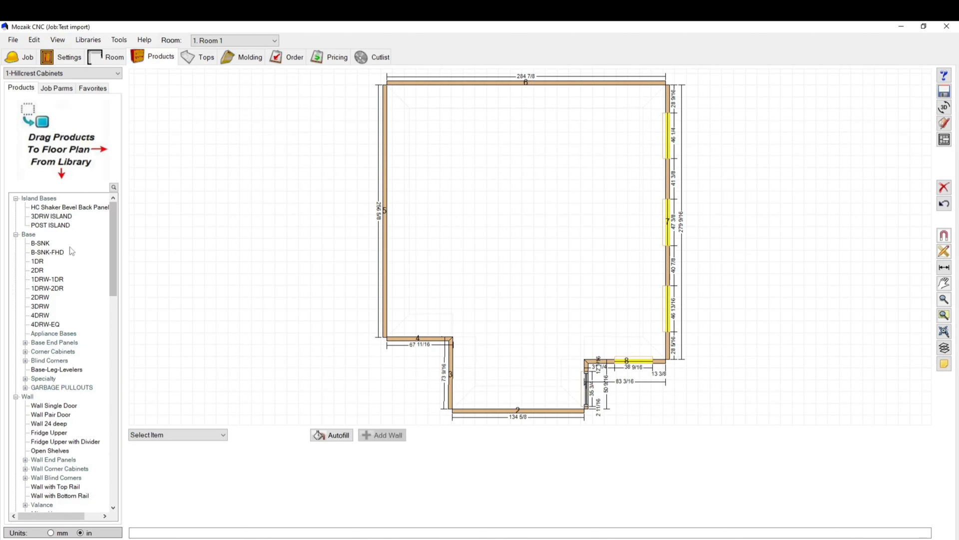
{"action": "left_click", "coordinate": [37, 270]}
{"action": "left_click", "coordinate": [37, 261]}
{"action": "left_click", "coordinate": [439, 94]}
{"action": "scroll", "coordinate": [430, 92], "scroll_direction": "up", "scroll_amount": 5}
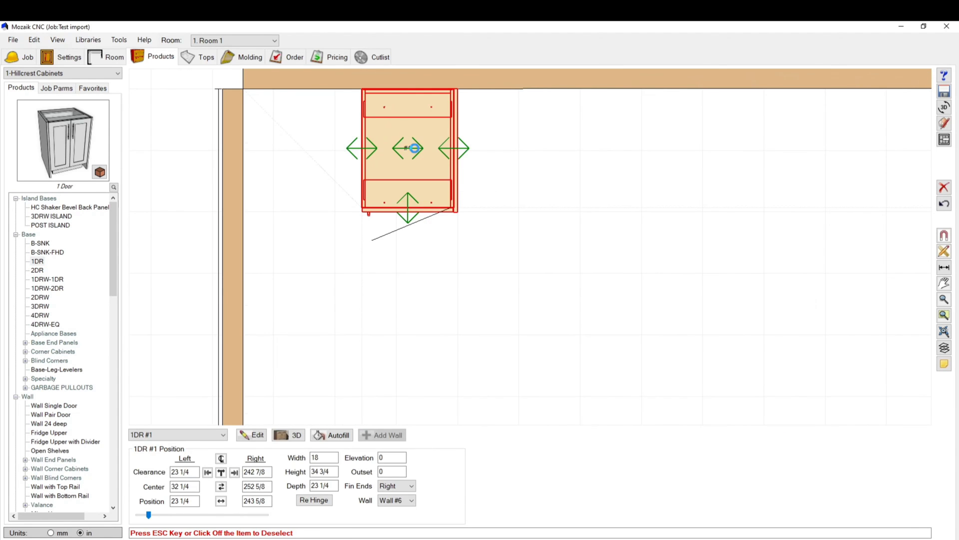
{"action": "double_click", "coordinate": [455, 94]}
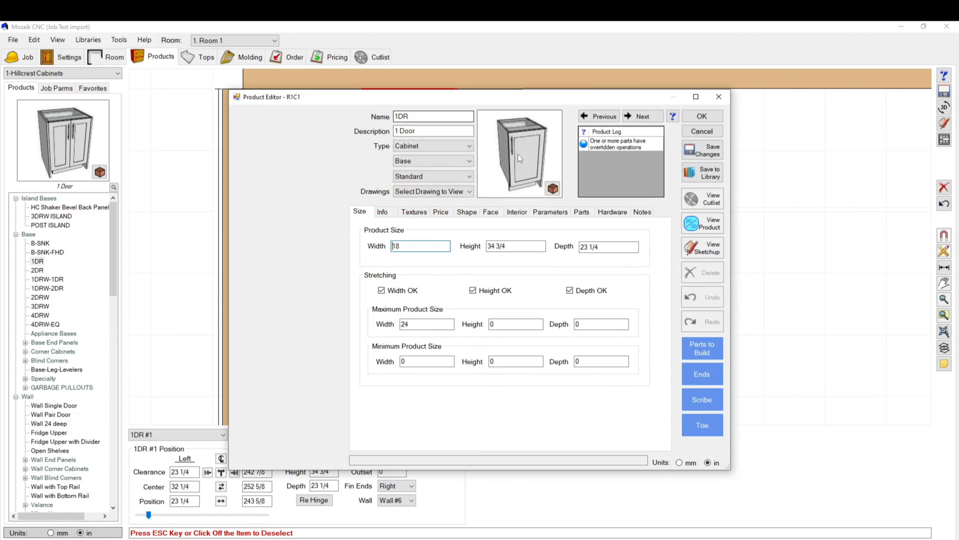
Check the door face's Face Opening Options and cancel them without changes.
{"action": "left_click", "coordinate": [491, 212]}
{"action": "left_click", "coordinate": [429, 274]}
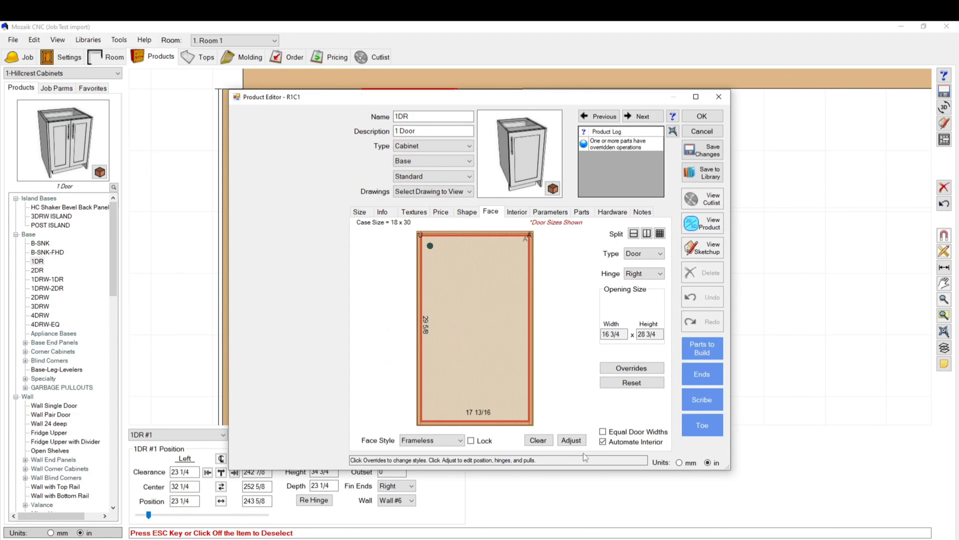
{"action": "left_click", "coordinate": [572, 439]}
{"action": "left_click_drag", "start_coordinate": [405, 217], "coordinate": [394, 163]}
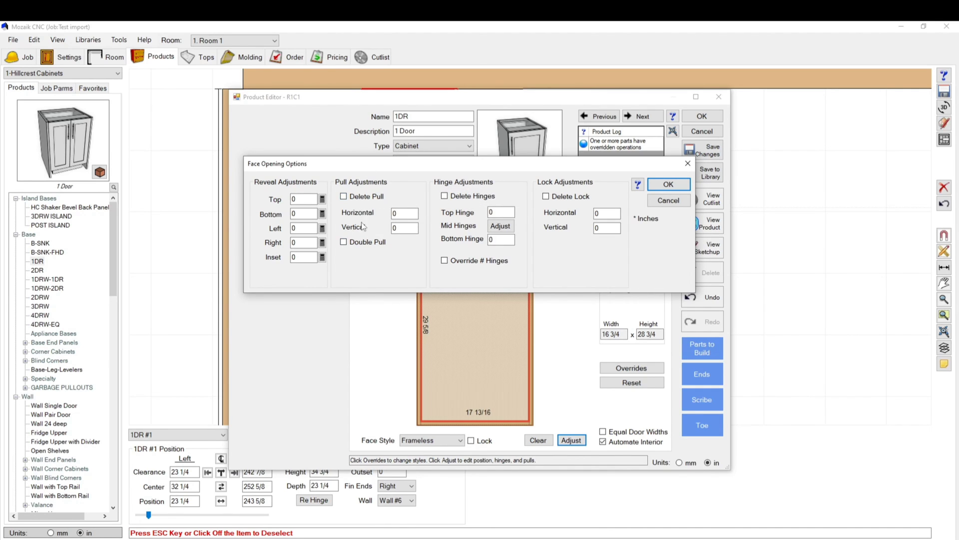
{"action": "left_click", "coordinate": [669, 200]}
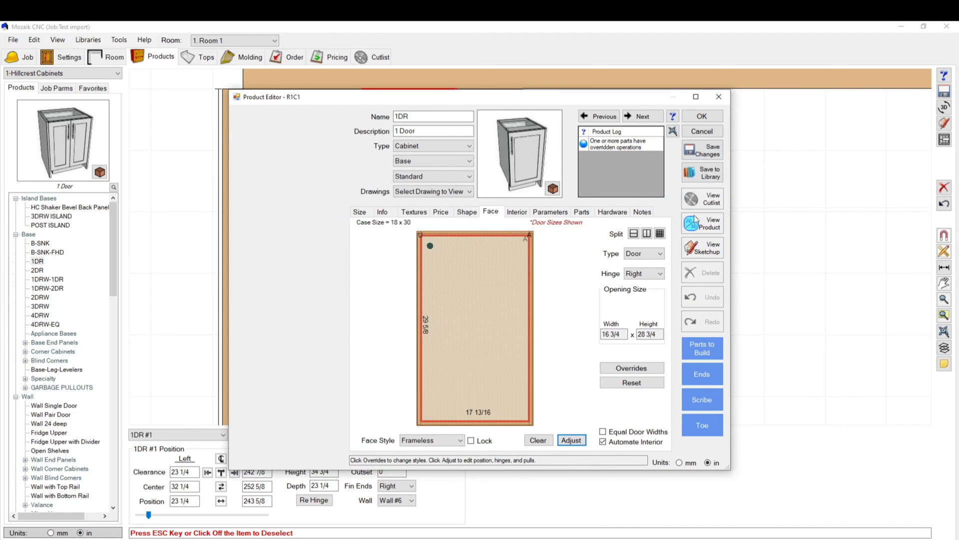
View the 1DR cabinet's front elevation drawing, then close it.
{"action": "left_click", "coordinate": [702, 224]}
{"action": "left_click", "coordinate": [517, 118]}
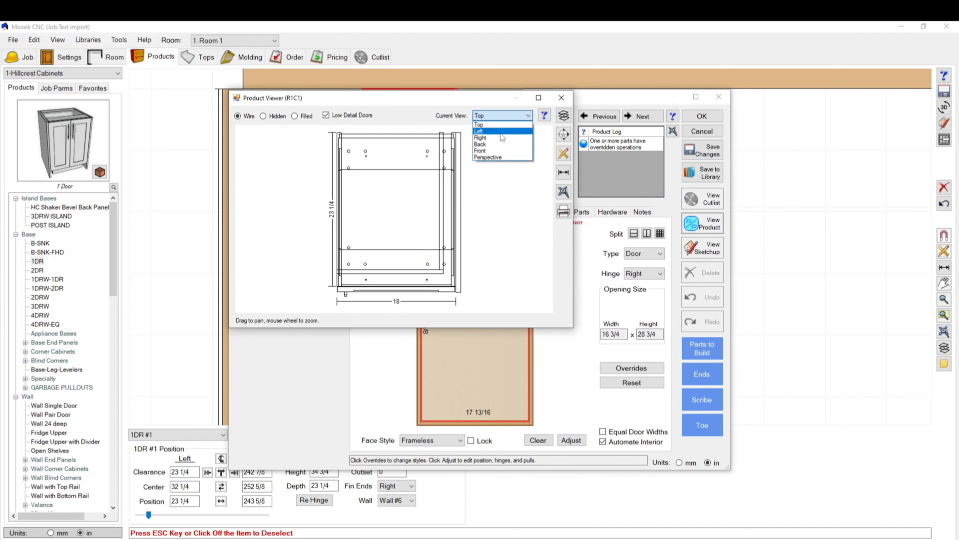
{"action": "left_click", "coordinate": [480, 150]}
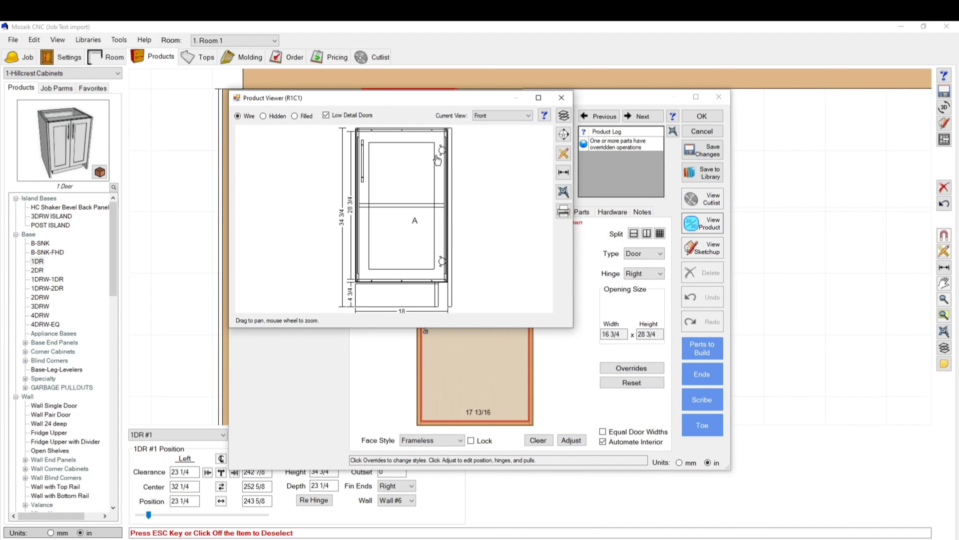
{"action": "scroll", "coordinate": [362, 154], "scroll_direction": "up", "scroll_amount": 5}
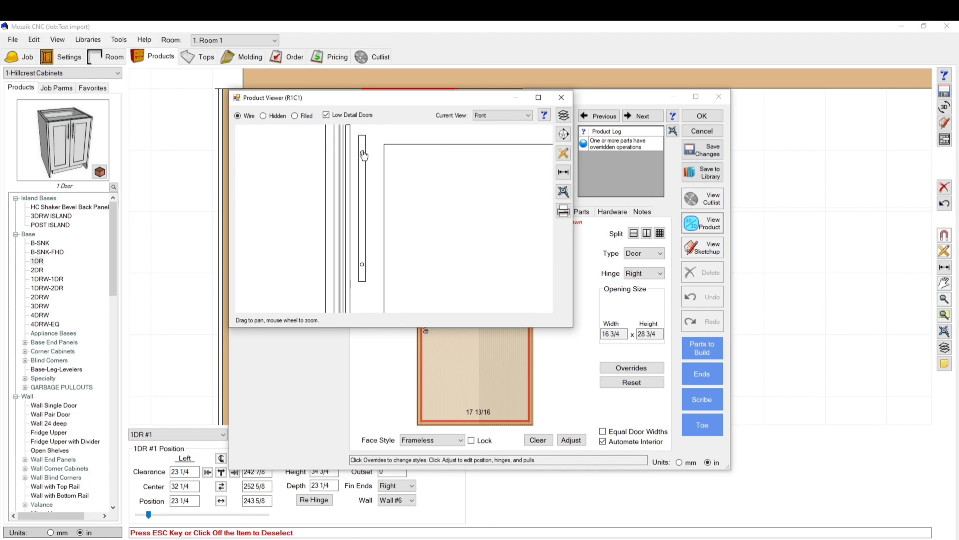
{"action": "scroll", "coordinate": [362, 154], "scroll_direction": "down", "scroll_amount": 1}
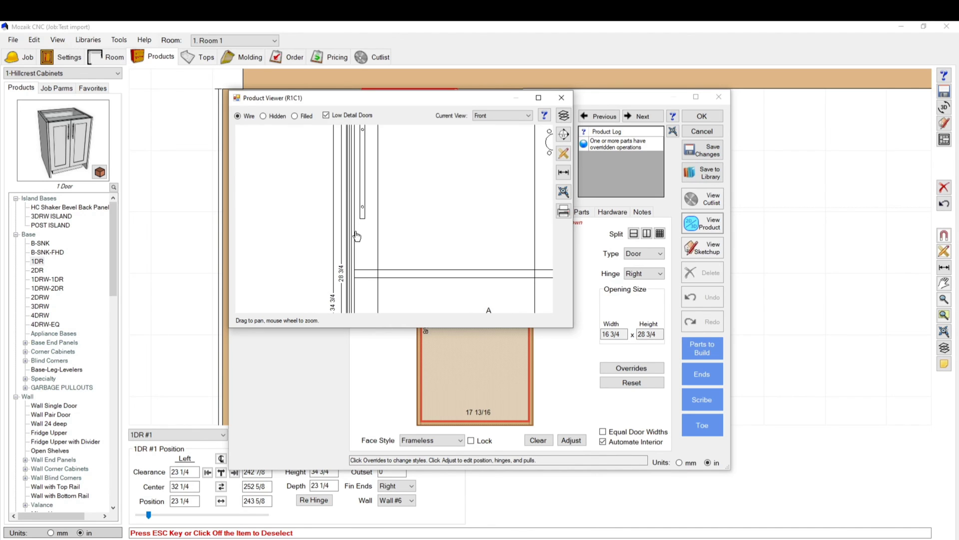
{"action": "left_click", "coordinate": [562, 98]}
Select the Door(R) part in the cabinet's Parts list.
{"action": "left_click", "coordinate": [582, 212]}
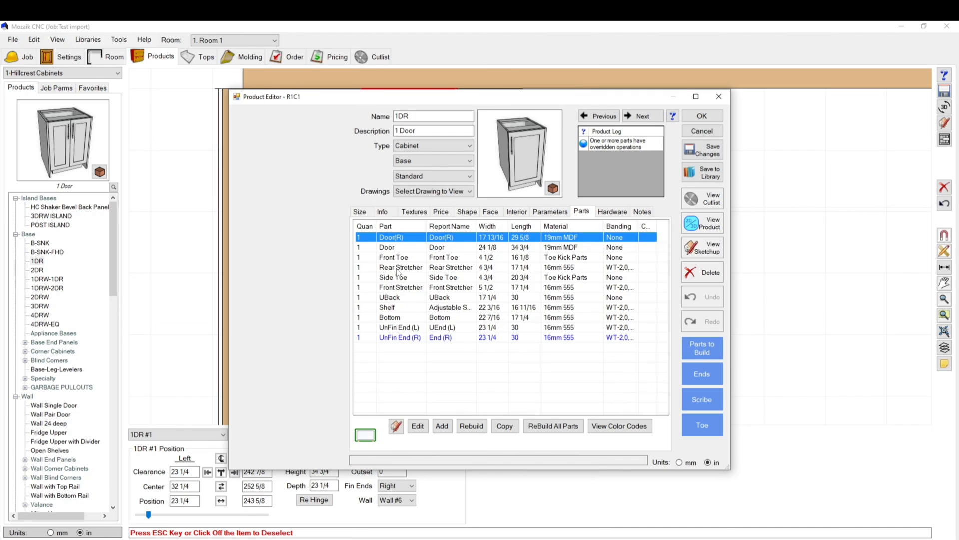
{"action": "left_click", "coordinate": [392, 319]}
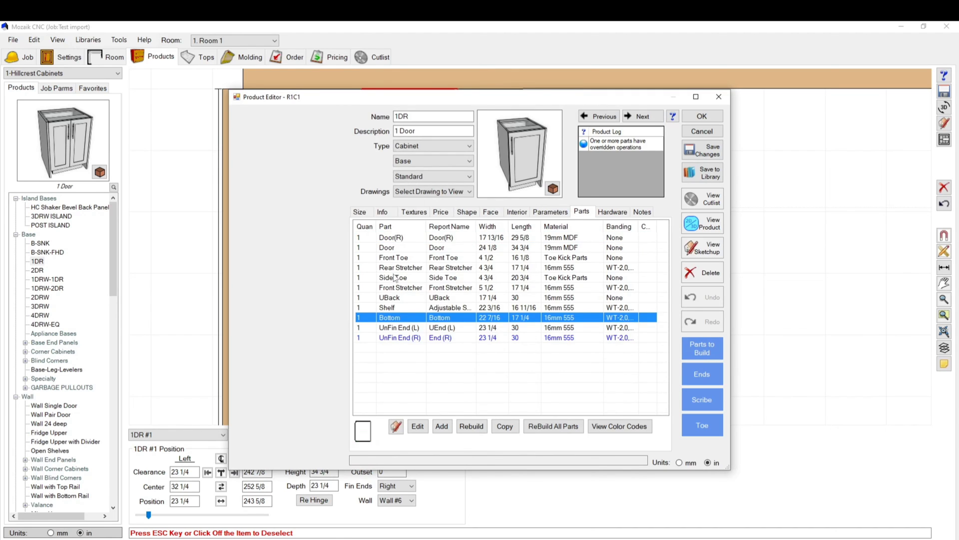
{"action": "left_click", "coordinate": [397, 247]}
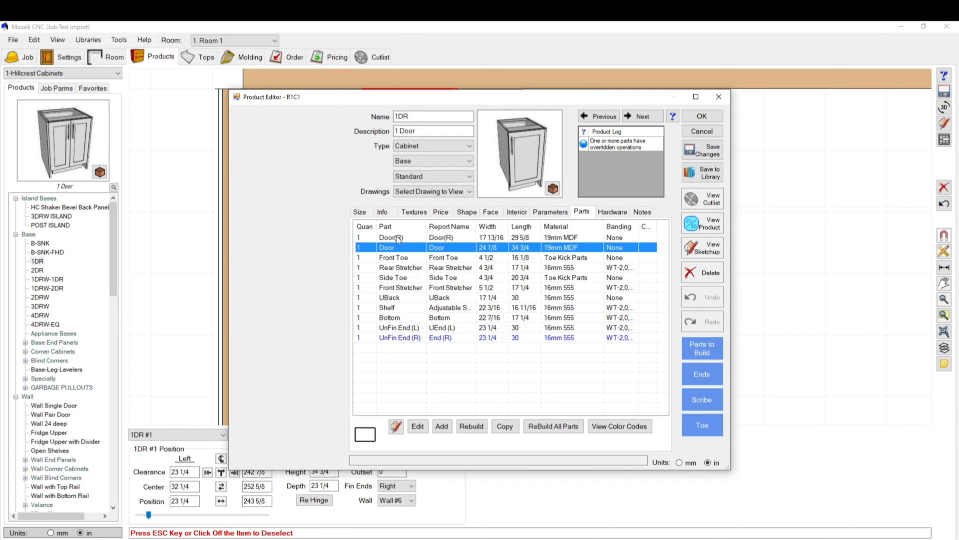
{"action": "left_click", "coordinate": [395, 238]}
Check Door(R)'s two 0.76-deep pull holes and Pocket pt4 in its machining operations.
{"action": "left_click", "coordinate": [419, 428]}
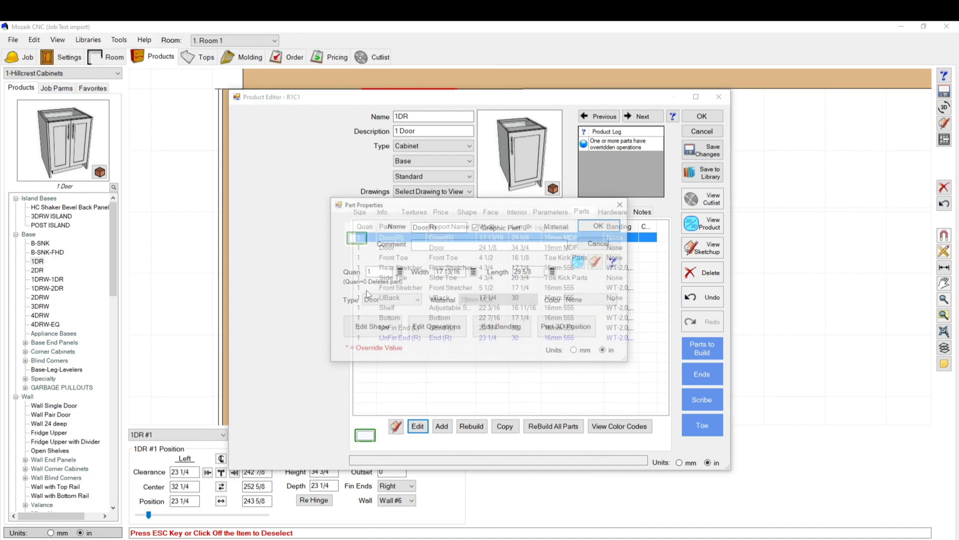
{"action": "left_click", "coordinate": [432, 331]}
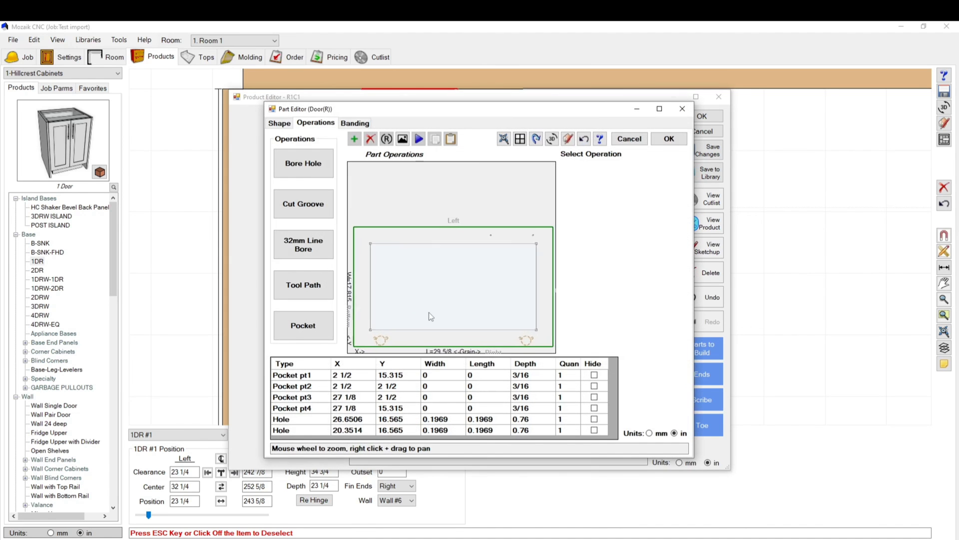
{"action": "scroll", "coordinate": [540, 222], "scroll_direction": "up", "scroll_amount": 2}
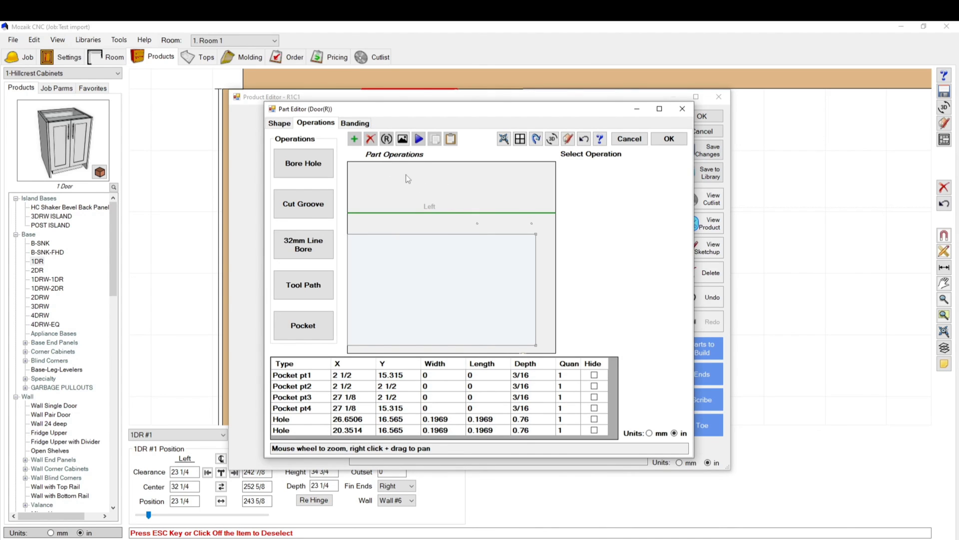
{"action": "left_click_drag", "start_coordinate": [502, 247], "coordinate": [554, 240]}
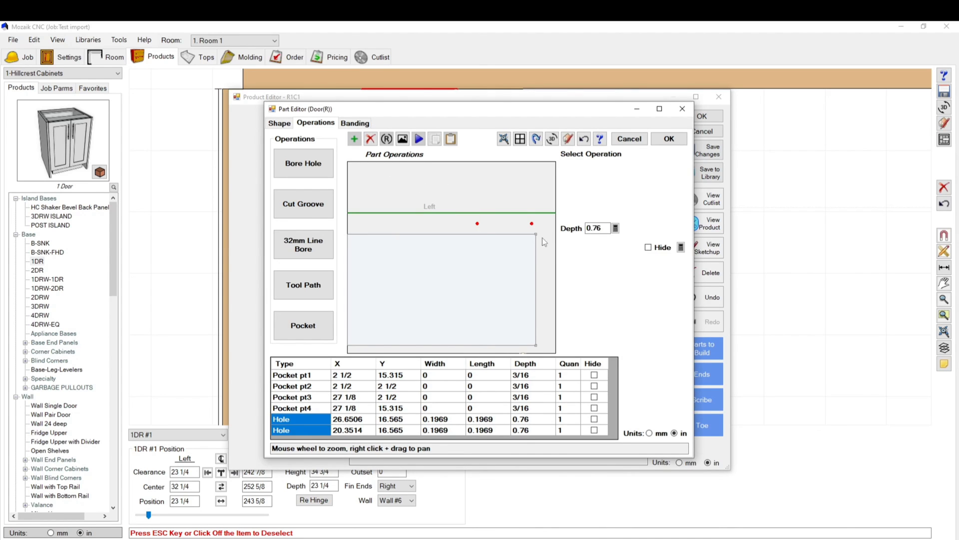
{"action": "left_click", "coordinate": [536, 233]}
{"action": "scroll", "coordinate": [535, 235], "scroll_direction": "down", "scroll_amount": 2}
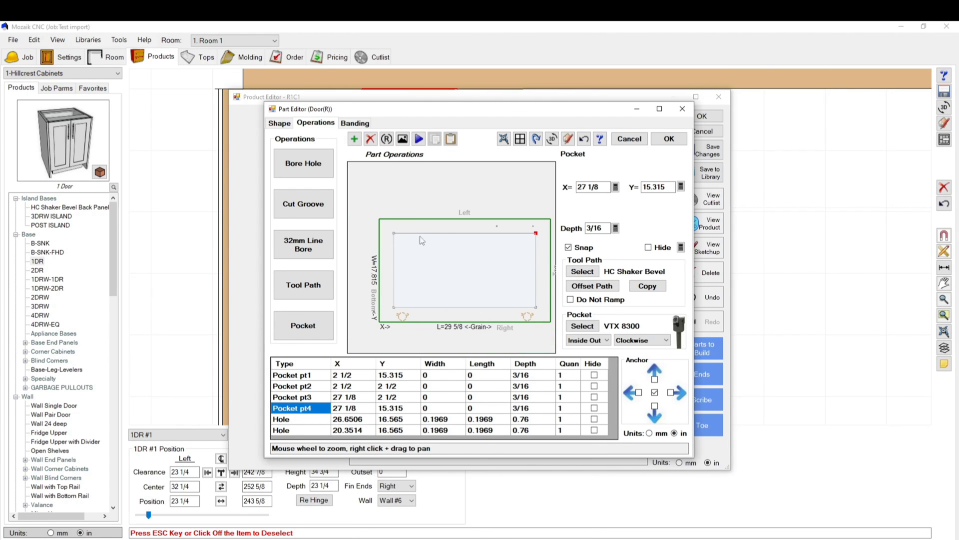
{"action": "left_click", "coordinate": [668, 141]}
{"action": "left_click", "coordinate": [601, 225]}
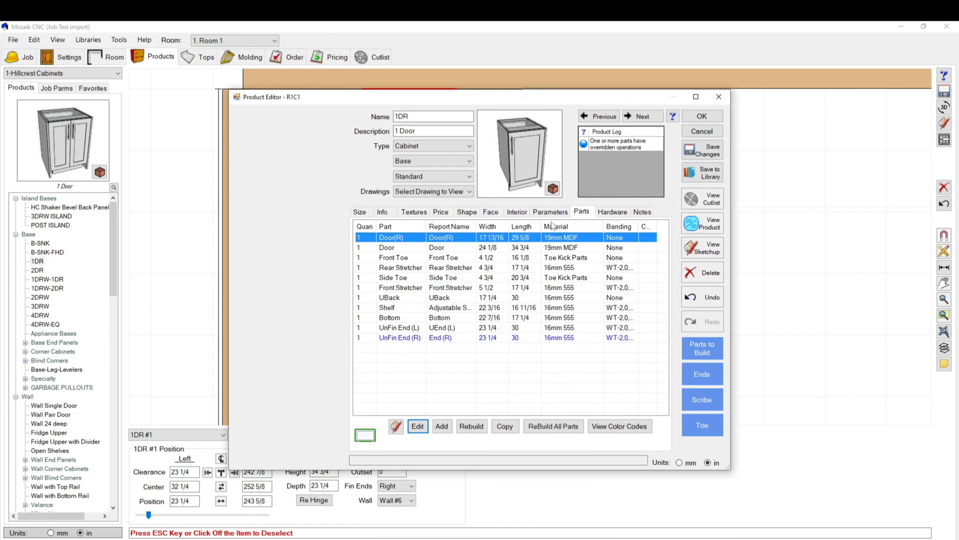
Review the Interior and Face layouts, then close the 1DR cabinet's editor.
{"action": "left_click", "coordinate": [518, 212]}
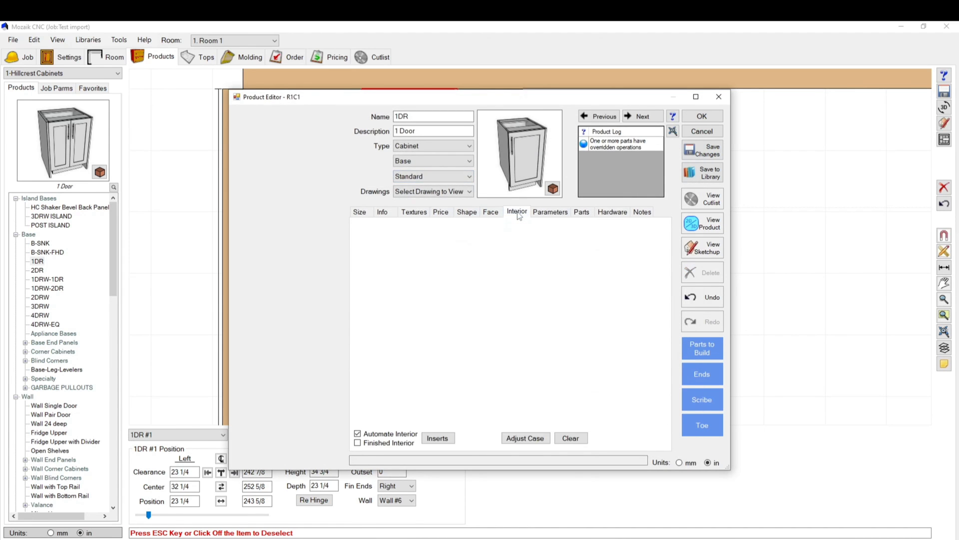
{"action": "left_click", "coordinate": [491, 212]}
{"action": "left_click", "coordinate": [702, 131]}
Place a 3DRW drawer cabinet on the wall to the right and open its settings.
{"action": "left_click", "coordinate": [510, 322]}
{"action": "left_click", "coordinate": [470, 282]}
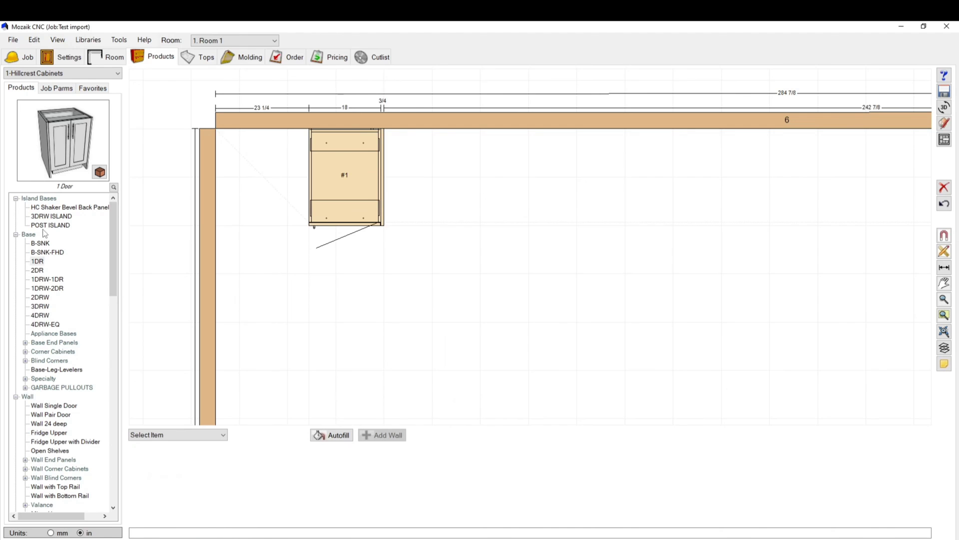
{"action": "left_click", "coordinate": [40, 305]}
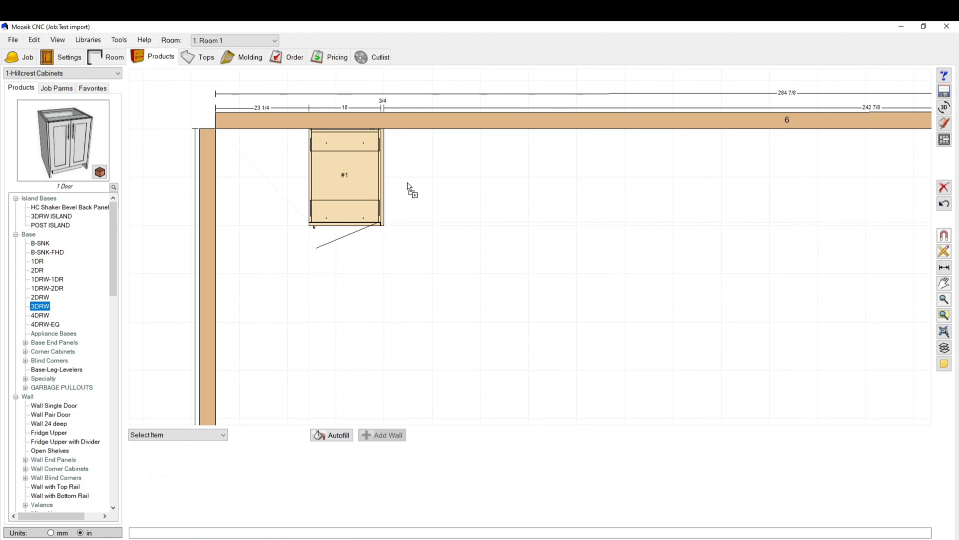
{"action": "left_click", "coordinate": [453, 202]}
{"action": "left_click_drag", "start_coordinate": [445, 180], "coordinate": [513, 177]}
{"action": "double_click", "coordinate": [514, 177]}
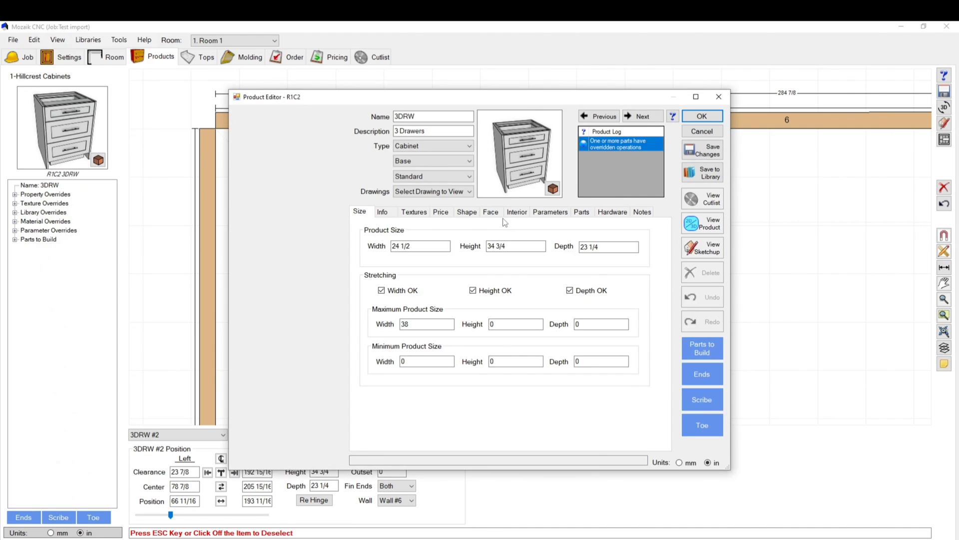
Show the 3DRW's front wireframe drawing with pulls on drawer fronts A, B and C.
{"action": "left_click", "coordinate": [491, 212]}
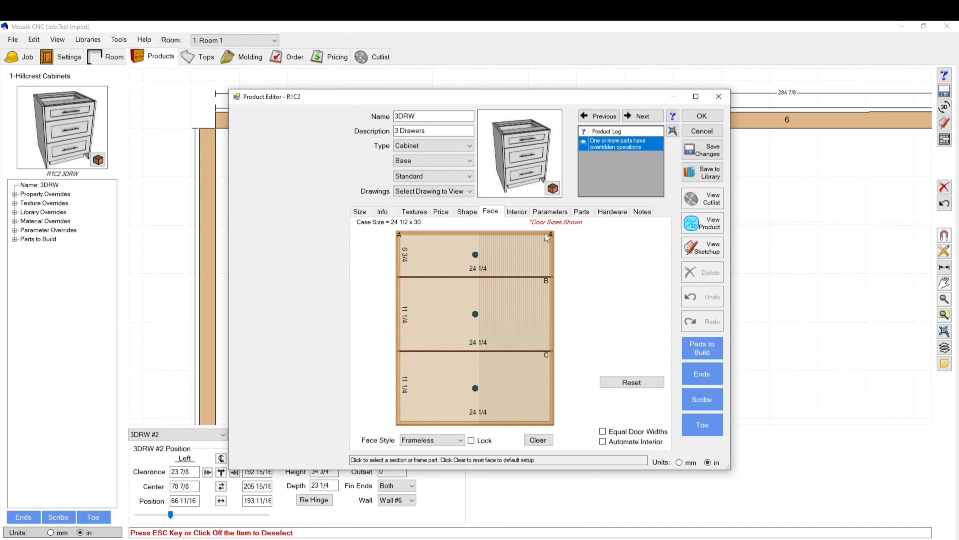
{"action": "left_click", "coordinate": [702, 224]}
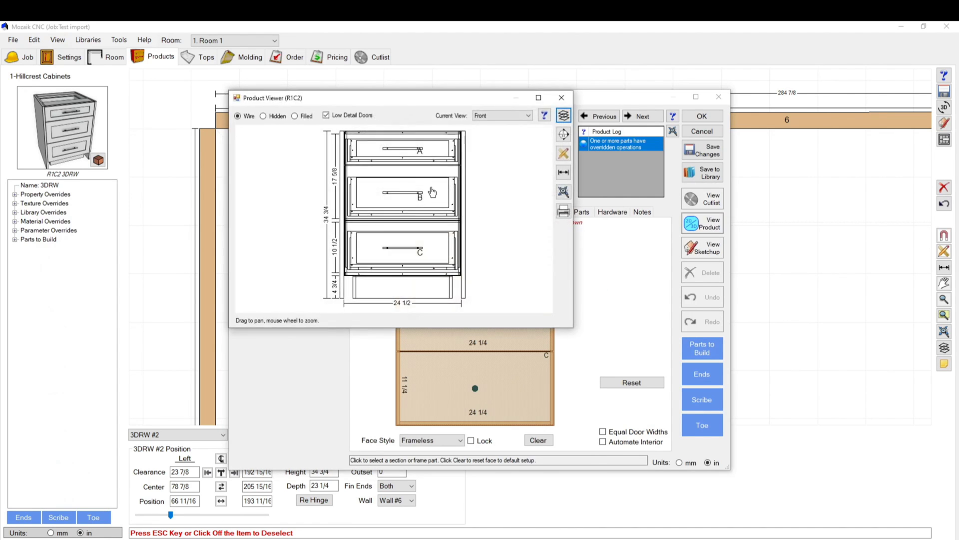
{"action": "scroll", "coordinate": [405, 152], "scroll_direction": "up", "scroll_amount": 5}
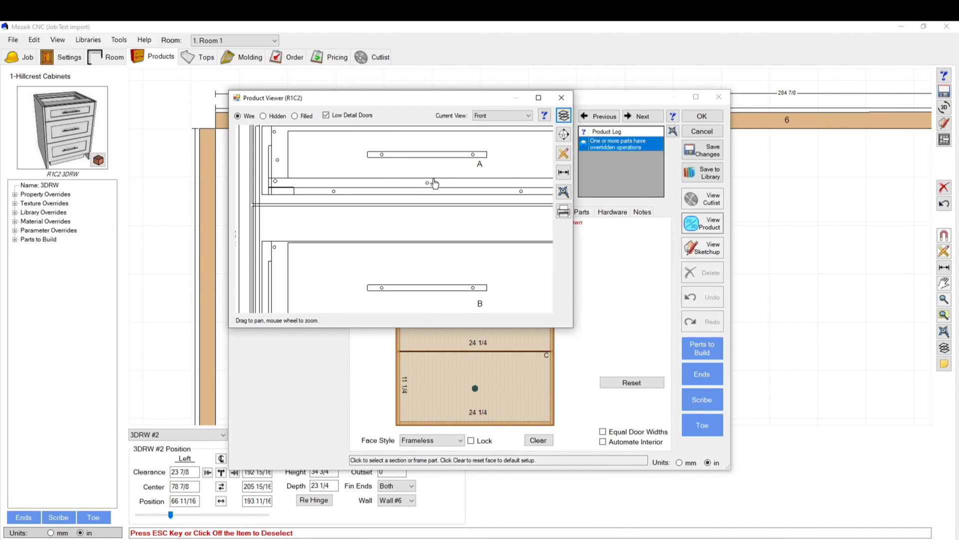
{"action": "scroll", "coordinate": [331, 173], "scroll_direction": "down", "scroll_amount": 3}
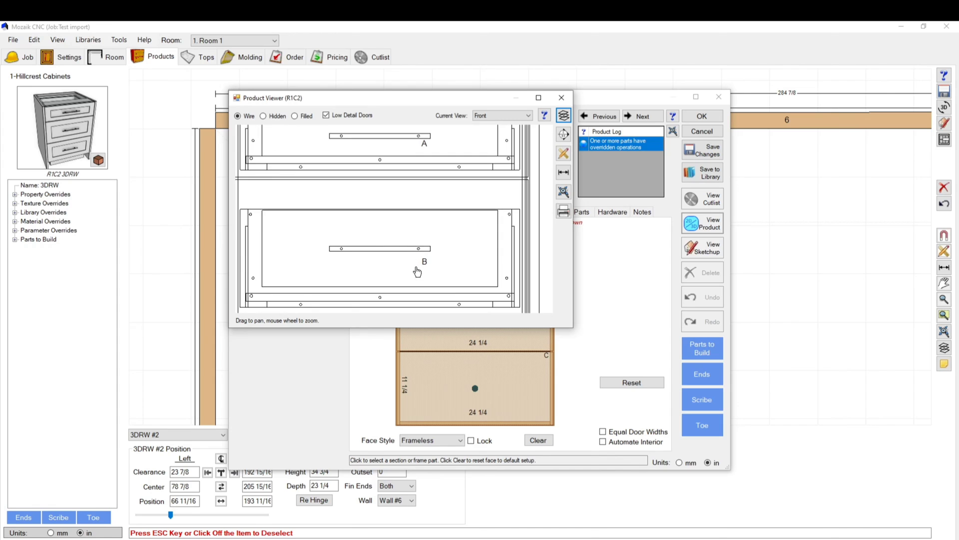
{"action": "scroll", "coordinate": [350, 262], "scroll_direction": "down", "scroll_amount": 1}
{"action": "scroll", "coordinate": [350, 261], "scroll_direction": "up", "scroll_amount": 4}
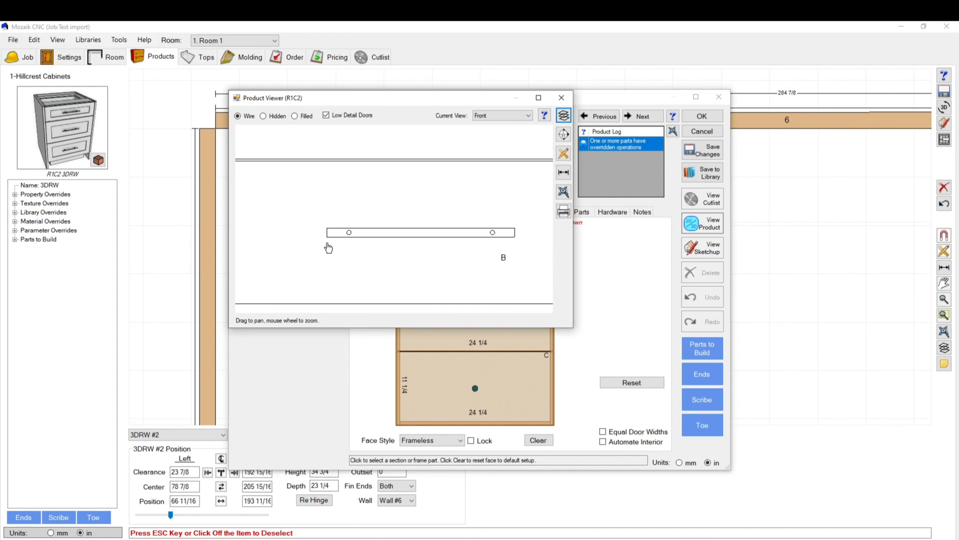
{"action": "scroll", "coordinate": [319, 238], "scroll_direction": "down", "scroll_amount": 3}
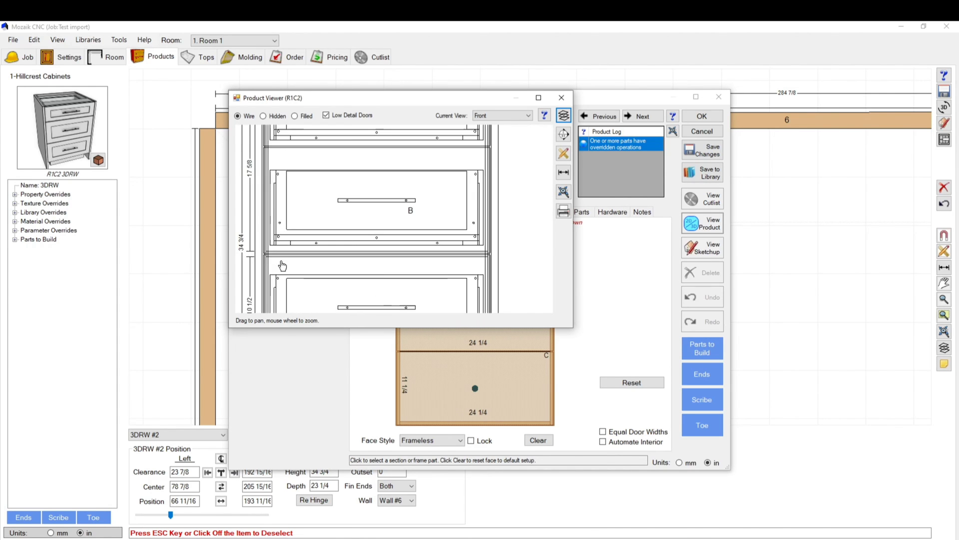
{"action": "scroll", "coordinate": [269, 245], "scroll_direction": "up", "scroll_amount": 3}
{"action": "scroll", "coordinate": [268, 245], "scroll_direction": "up", "scroll_amount": 1}
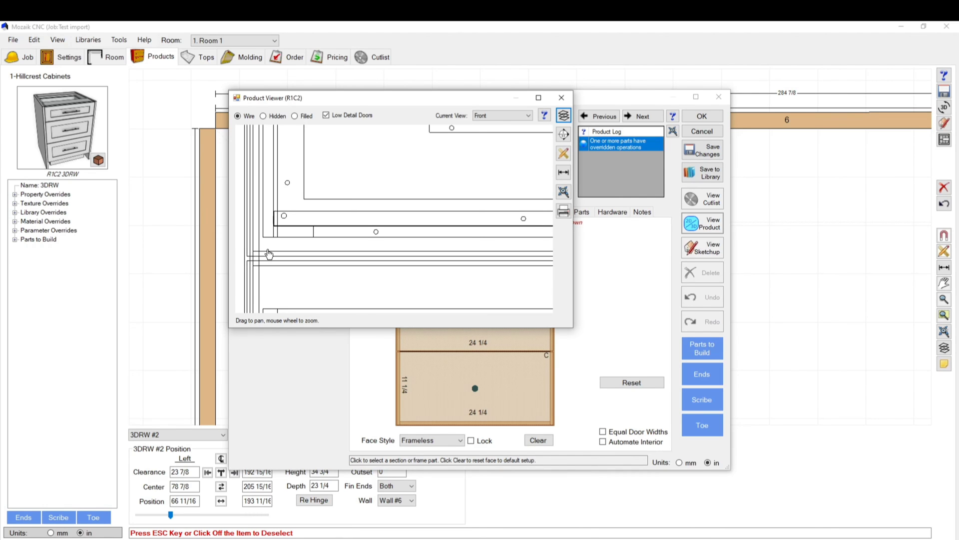
{"action": "scroll", "coordinate": [260, 262], "scroll_direction": "up", "scroll_amount": 3}
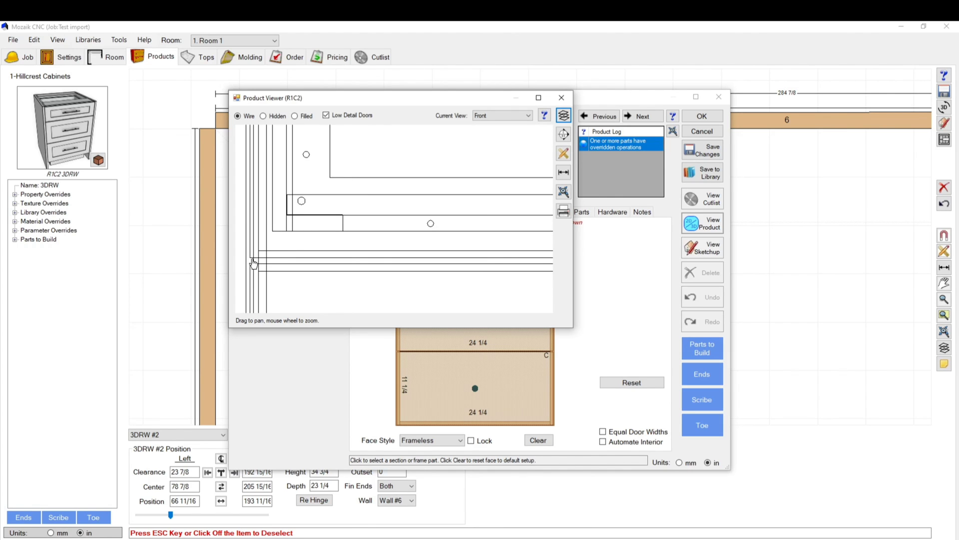
{"action": "scroll", "coordinate": [250, 259], "scroll_direction": "down", "scroll_amount": 5}
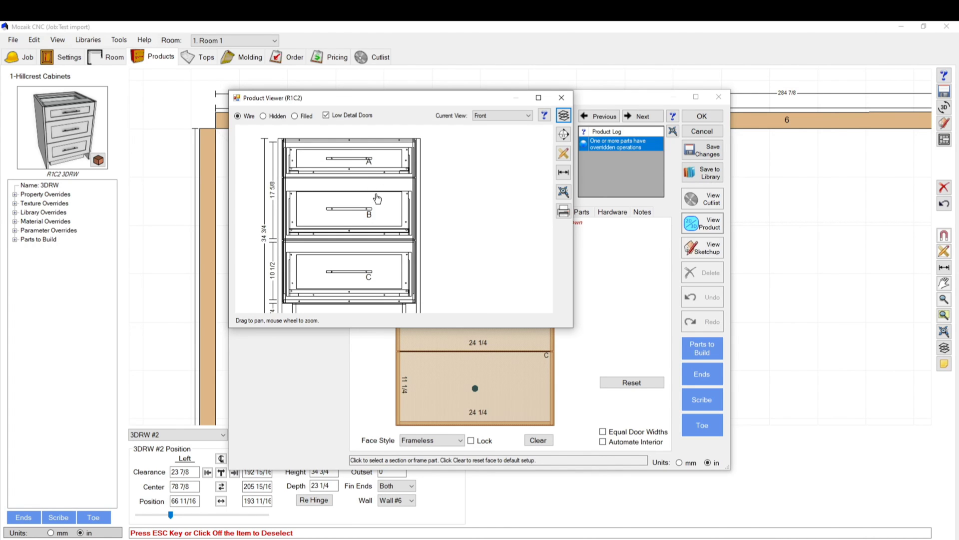
Zoom and pan the Front wireframe across drawers A, B and C to the toe kick, inspecting pull holes.
{"action": "scroll", "coordinate": [335, 148], "scroll_direction": "down", "scroll_amount": 2}
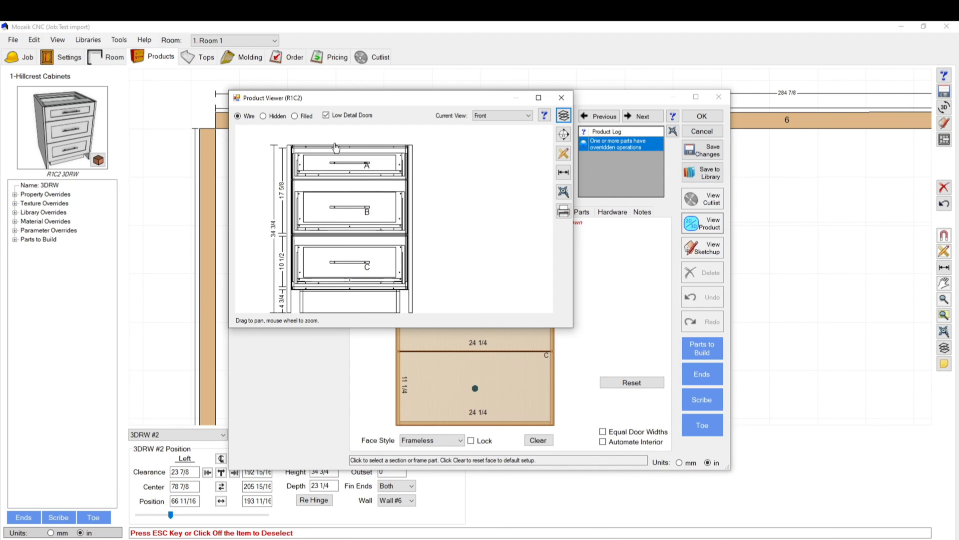
{"action": "scroll", "coordinate": [334, 147], "scroll_direction": "up", "scroll_amount": 2}
{"action": "scroll", "coordinate": [360, 181], "scroll_direction": "down", "scroll_amount": 1}
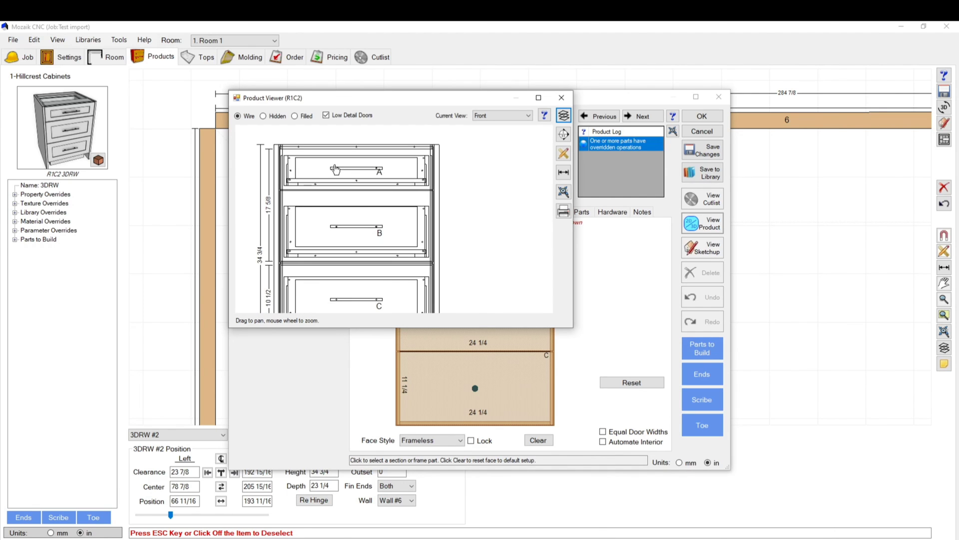
{"action": "scroll", "coordinate": [323, 162], "scroll_direction": "down", "scroll_amount": 1}
{"action": "scroll", "coordinate": [322, 161], "scroll_direction": "up", "scroll_amount": 1}
{"action": "left_click_drag", "start_coordinate": [386, 235], "coordinate": [360, 182]}
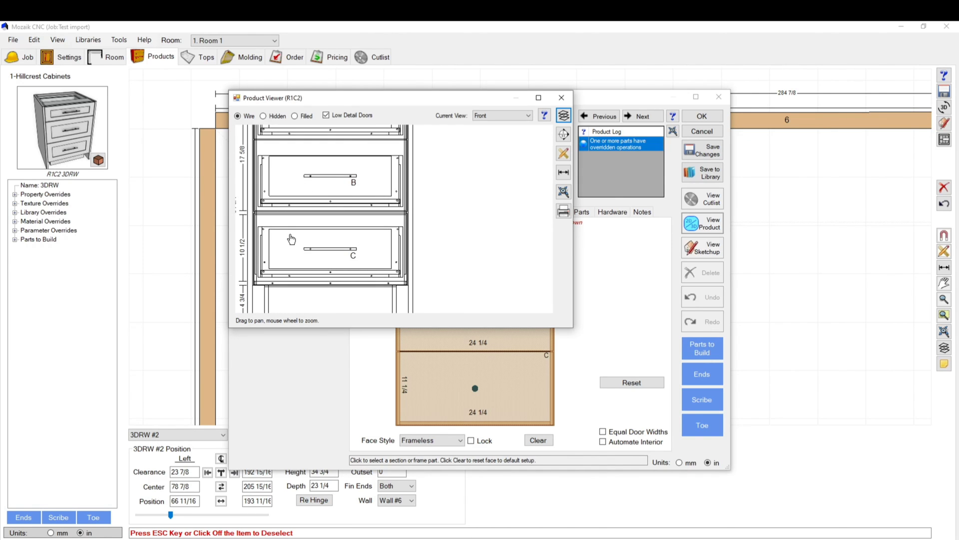
{"action": "scroll", "coordinate": [328, 261], "scroll_direction": "up", "scroll_amount": 1}
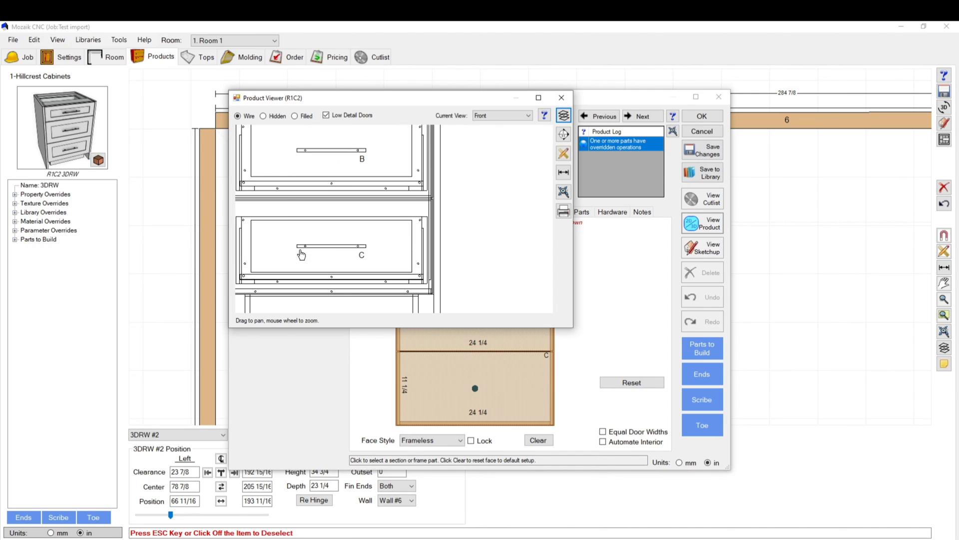
{"action": "left_click_drag", "start_coordinate": [306, 252], "coordinate": [303, 251]}
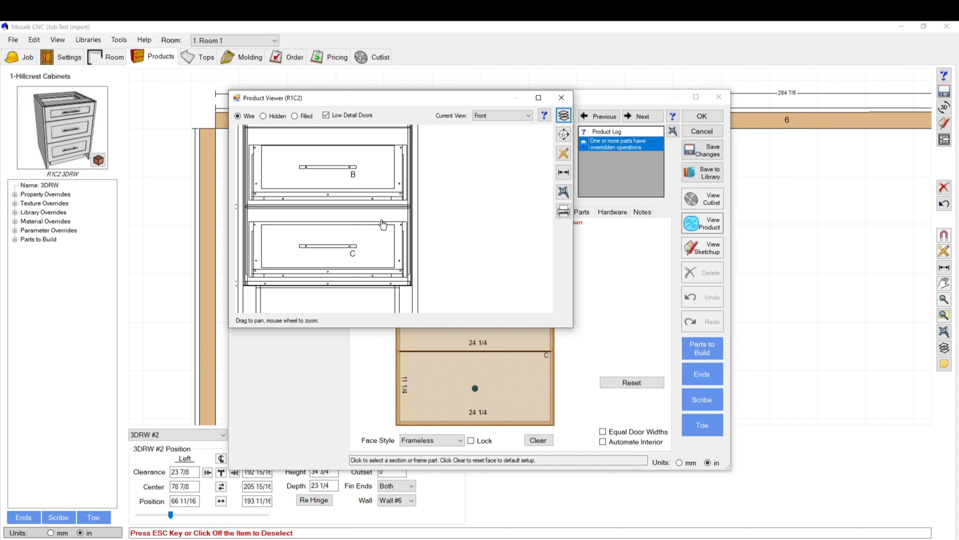
{"action": "scroll", "coordinate": [349, 250], "scroll_direction": "up", "scroll_amount": 3}
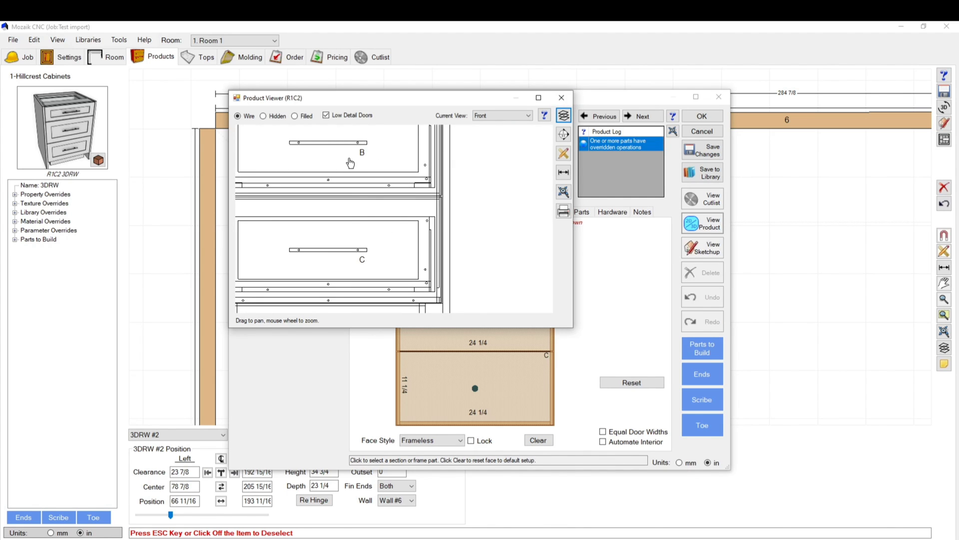
{"action": "scroll", "coordinate": [332, 202], "scroll_direction": "down", "scroll_amount": 1}
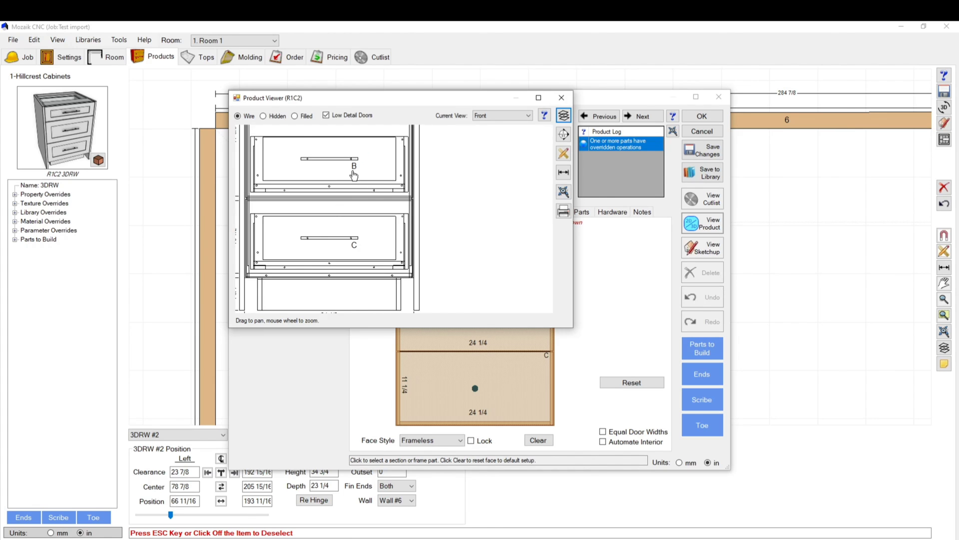
{"action": "left_click_drag", "start_coordinate": [358, 195], "coordinate": [371, 245]}
{"action": "scroll", "coordinate": [370, 245], "scroll_direction": "down", "scroll_amount": 2}
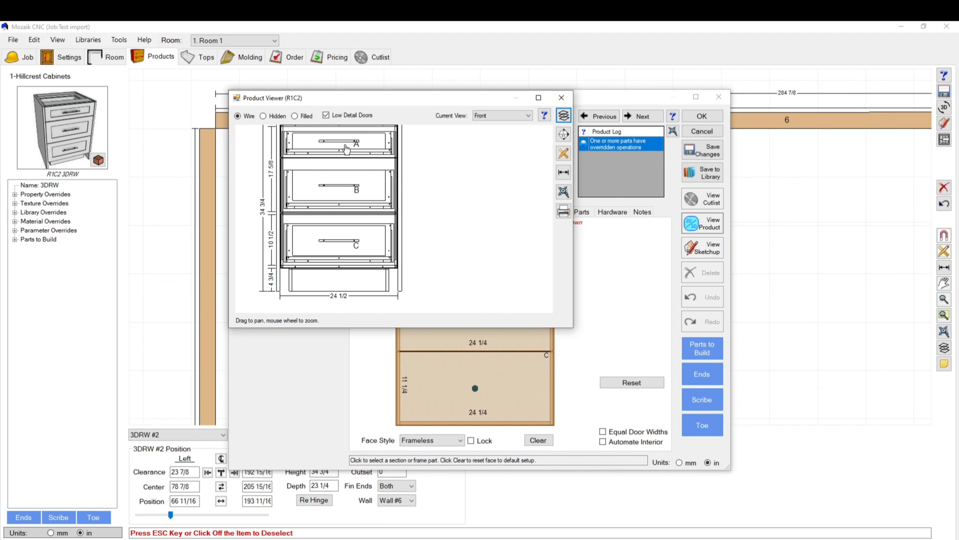
Close the viewer, accept the 3DRW cabinet, and open the Cabinet (2.625 x 1) label template for editing.
{"action": "left_click", "coordinate": [561, 98]}
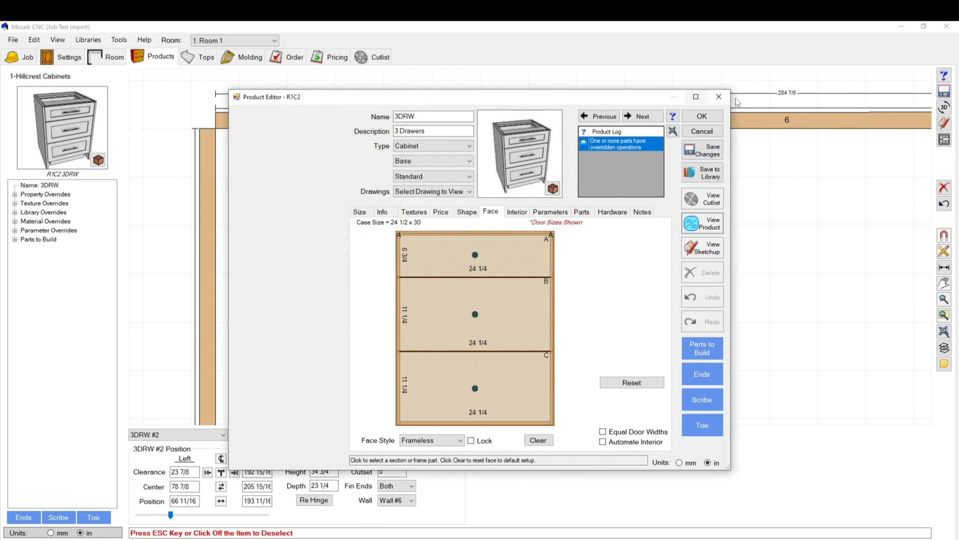
{"action": "left_click", "coordinate": [706, 118]}
{"action": "left_click", "coordinate": [56, 40]}
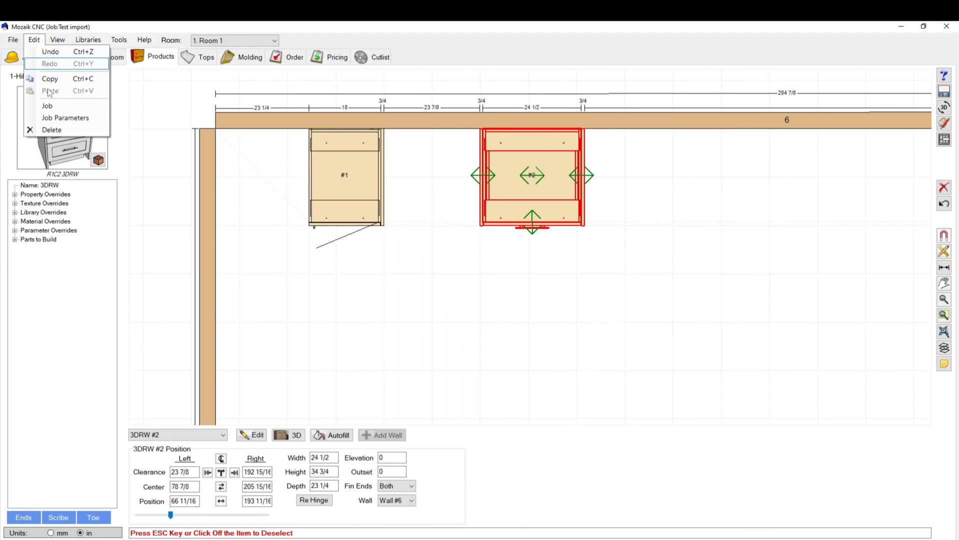
{"action": "left_click", "coordinate": [34, 39]}
{"action": "left_click", "coordinate": [13, 39]}
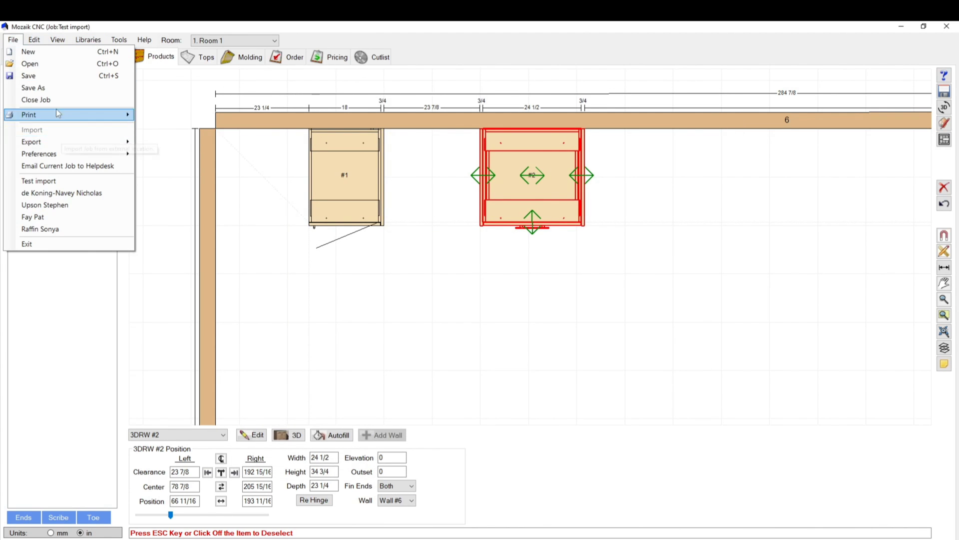
{"action": "left_click", "coordinate": [169, 164]}
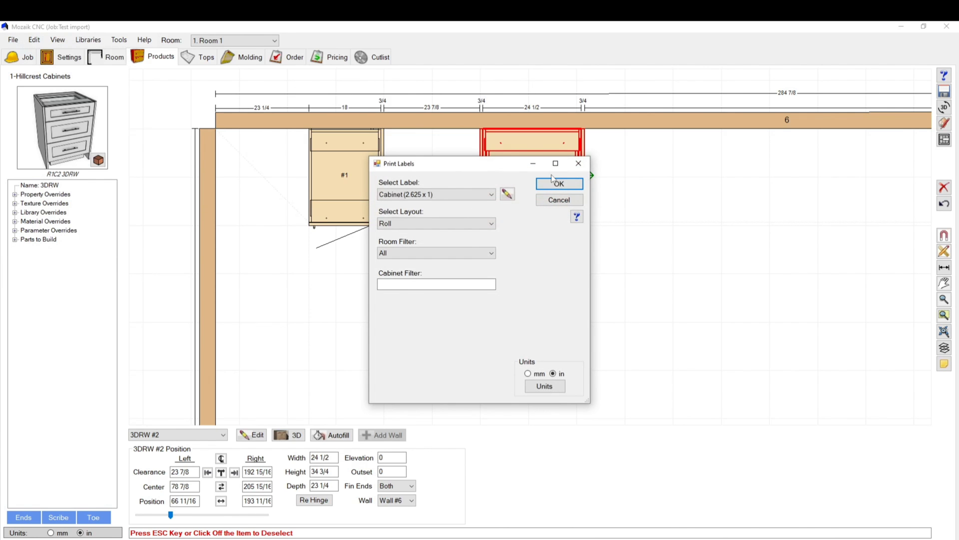
{"action": "left_click", "coordinate": [507, 194]}
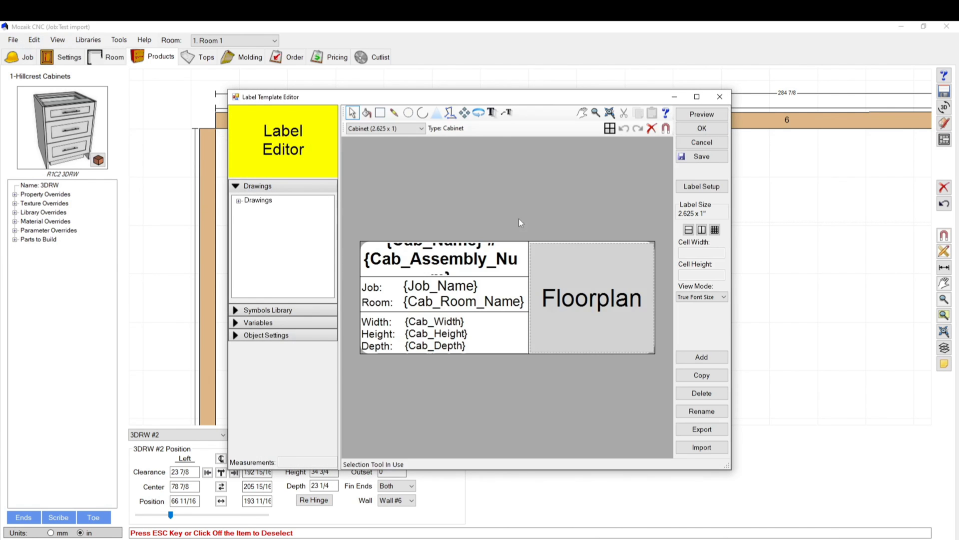
{"action": "left_click", "coordinate": [382, 129]}
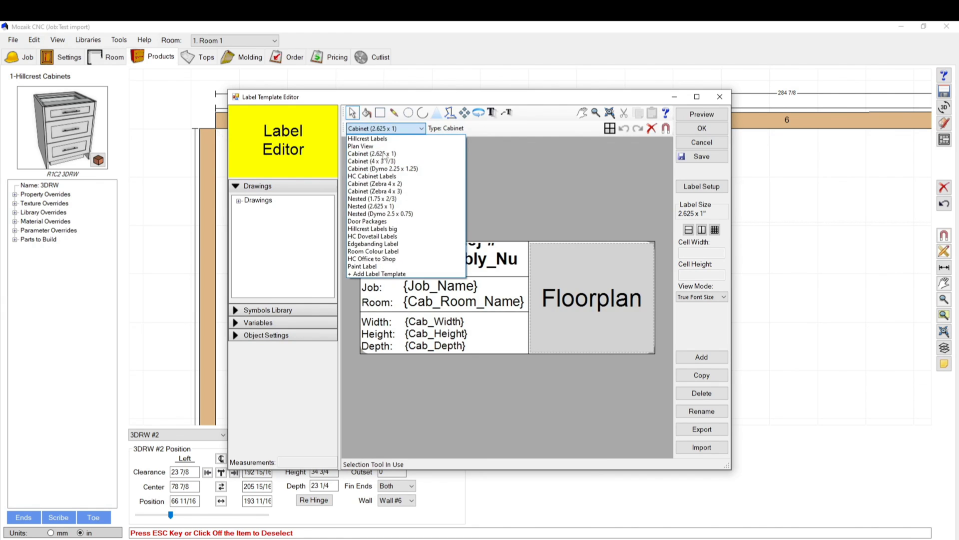
Switch to the Hillcrest Labels template and check the Opening Letter caption beside its {Opening_Letter} variable.
{"action": "left_click", "coordinate": [439, 274]}
{"action": "scroll", "coordinate": [439, 276], "scroll_direction": "down", "scroll_amount": 2}
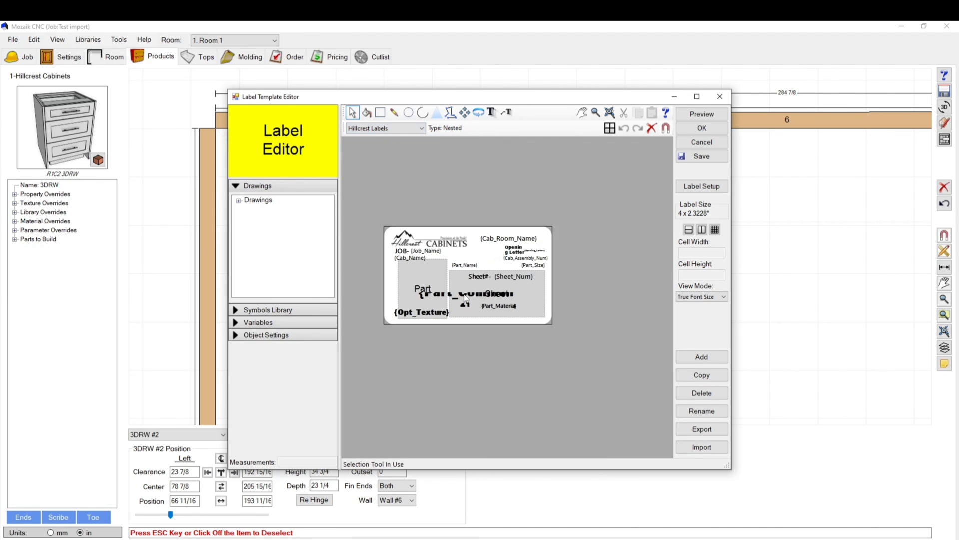
{"action": "scroll", "coordinate": [596, 266], "scroll_direction": "up", "scroll_amount": 3}
{"action": "scroll", "coordinate": [596, 266], "scroll_direction": "down", "scroll_amount": 3}
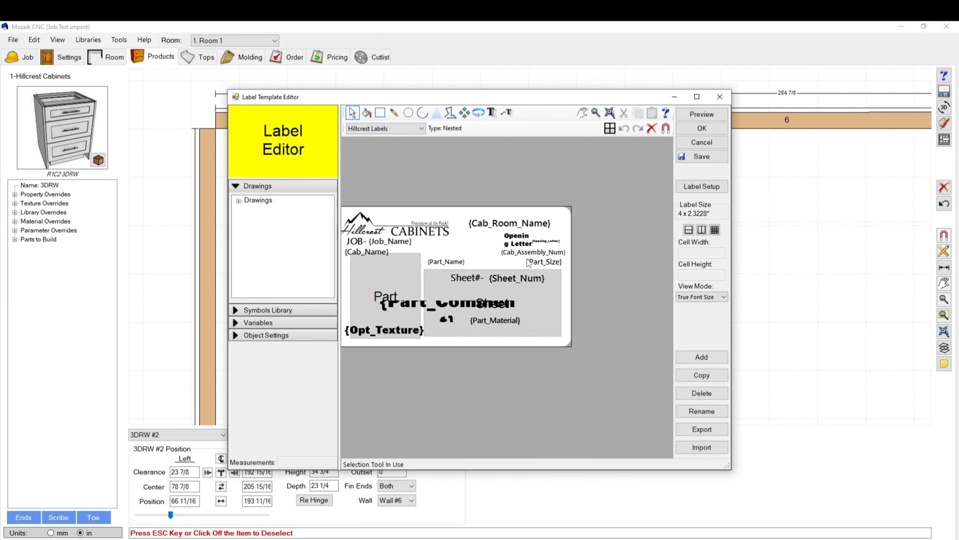
{"action": "scroll", "coordinate": [517, 248], "scroll_direction": "up", "scroll_amount": 3}
{"action": "left_click", "coordinate": [517, 249]}
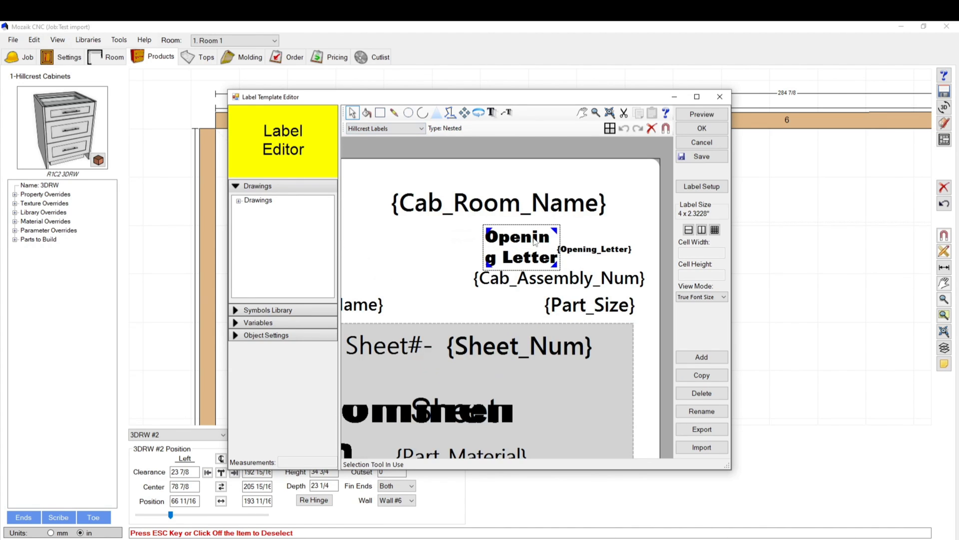
{"action": "left_click", "coordinate": [592, 254]}
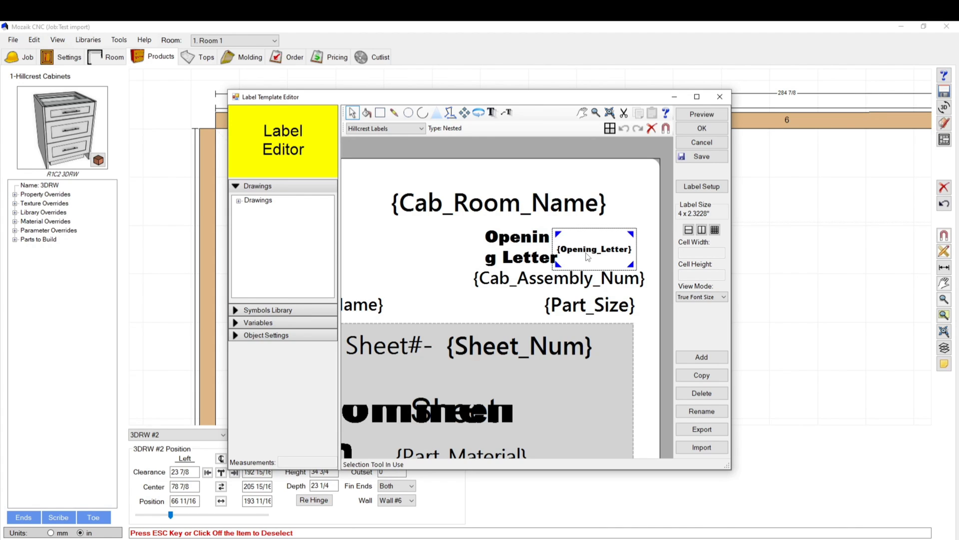
Deselect the {Opening_Letter} field and cancel the Label Template Editor without changes.
{"action": "scroll", "coordinate": [590, 258], "scroll_direction": "down", "scroll_amount": 4}
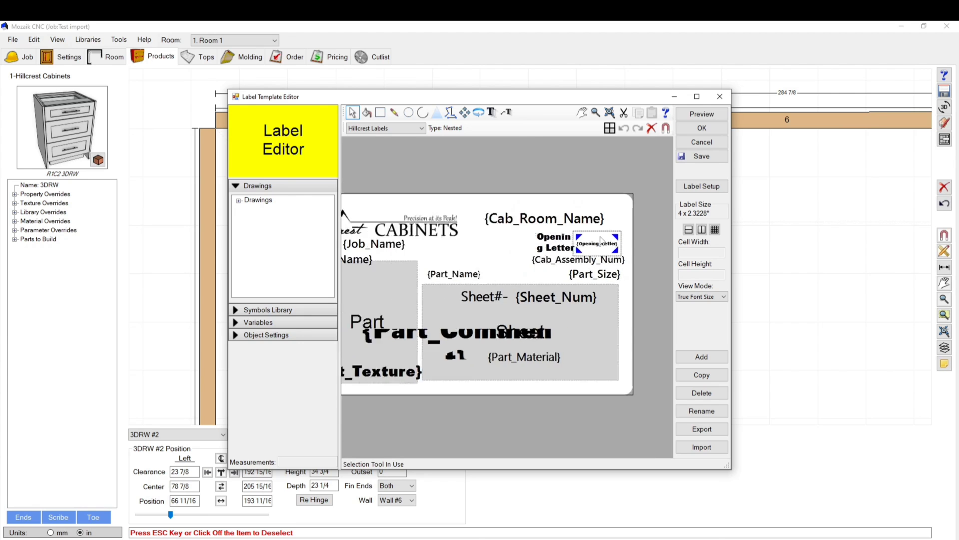
{"action": "scroll", "coordinate": [592, 241], "scroll_direction": "up", "scroll_amount": 5}
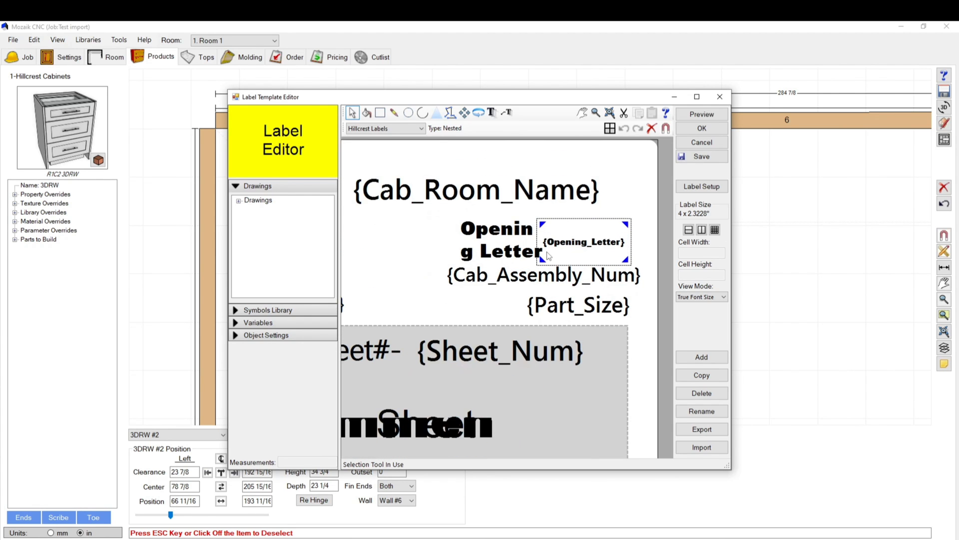
{"action": "key", "text": "Escape"}
{"action": "left_click", "coordinate": [700, 142]}
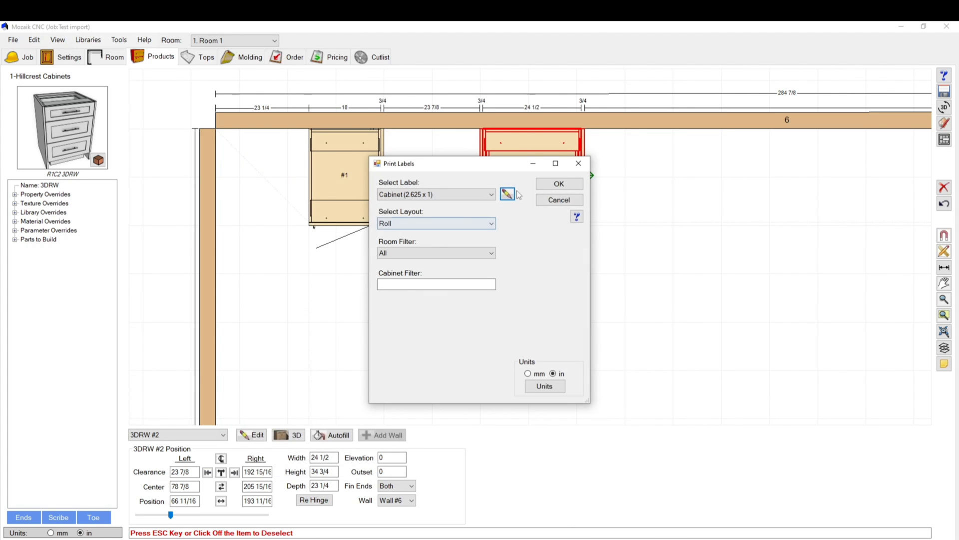
Back out of the Print dialog and Print Labels without printing anything.
{"action": "left_click", "coordinate": [550, 186]}
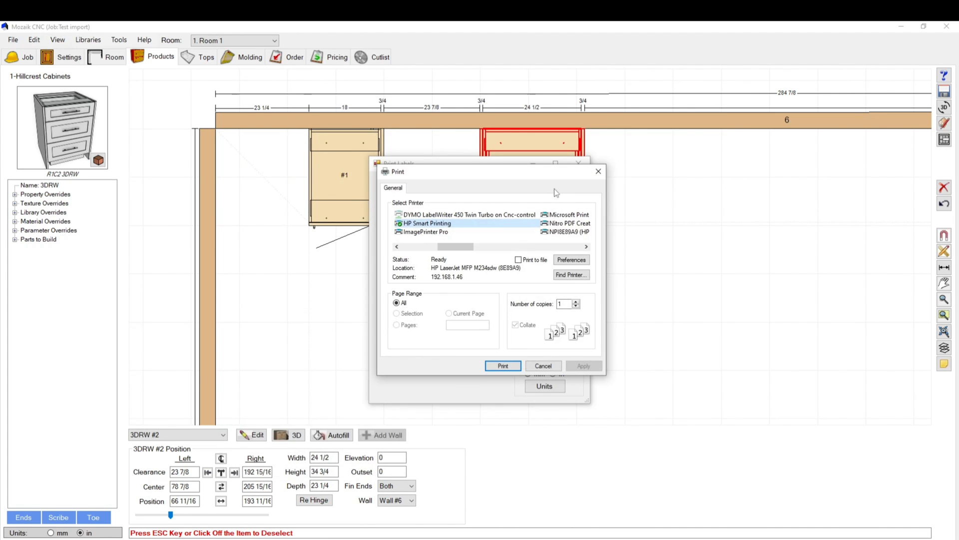
{"action": "left_click", "coordinate": [539, 363]}
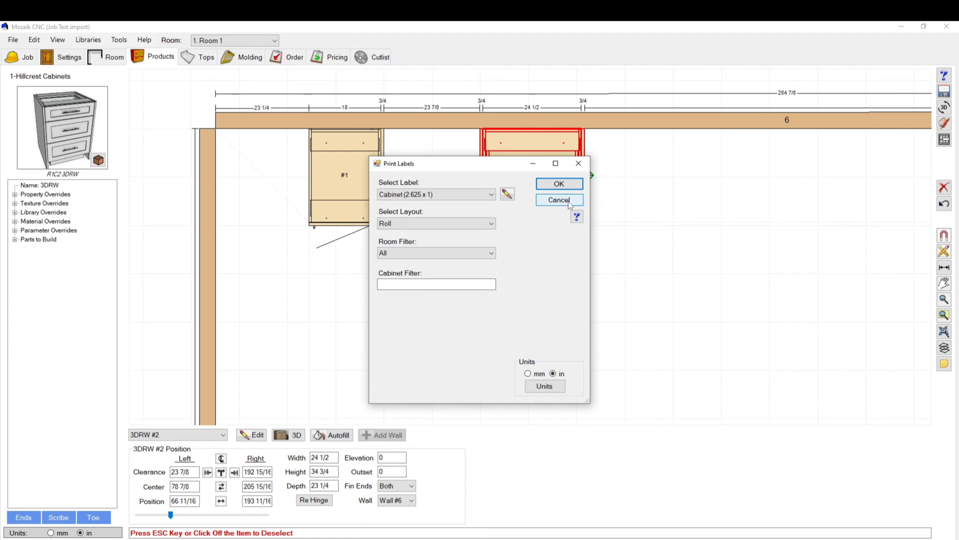
{"action": "left_click", "coordinate": [560, 198]}
Review the job's cutlist of parts.
{"action": "scroll", "coordinate": [480, 106], "scroll_direction": "up", "scroll_amount": 5}
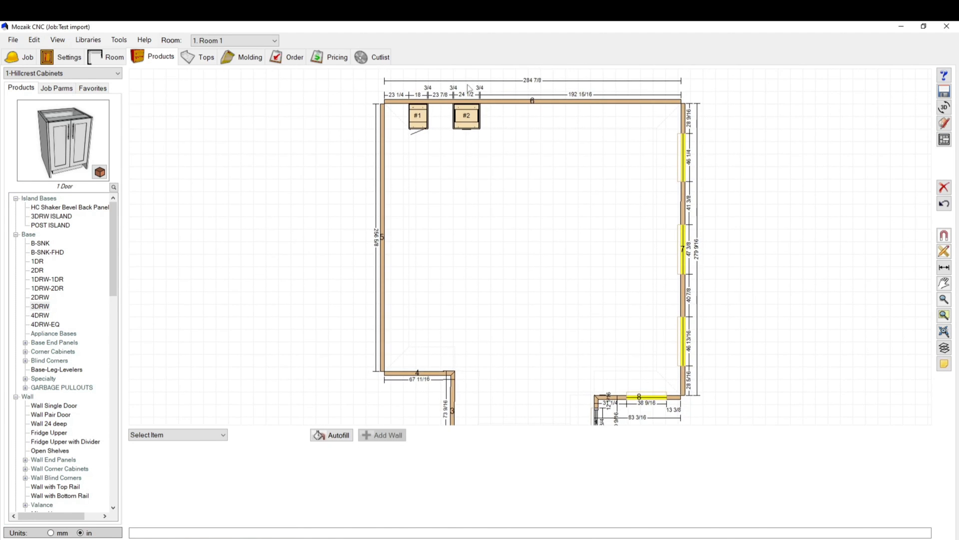
{"action": "scroll", "coordinate": [480, 107], "scroll_direction": "up", "scroll_amount": 2}
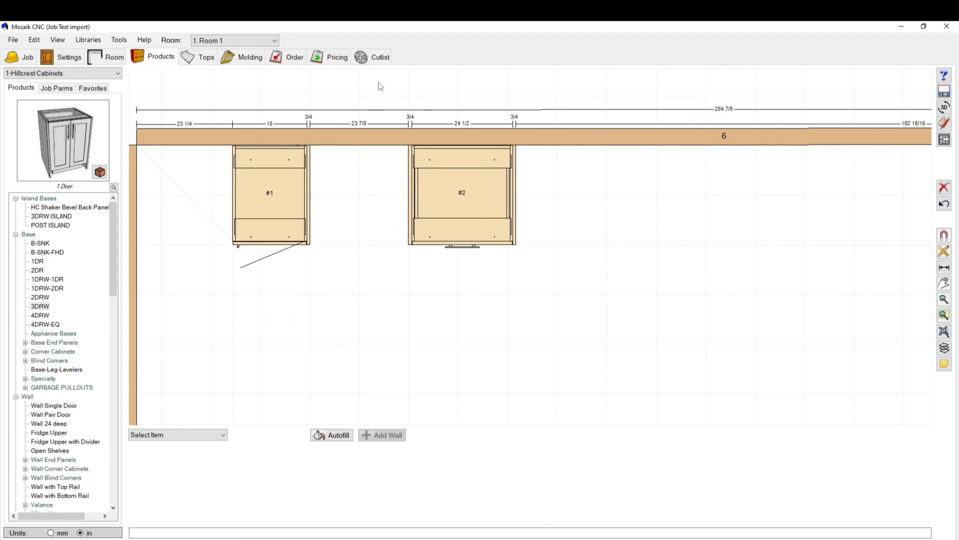
{"action": "left_click", "coordinate": [373, 58]}
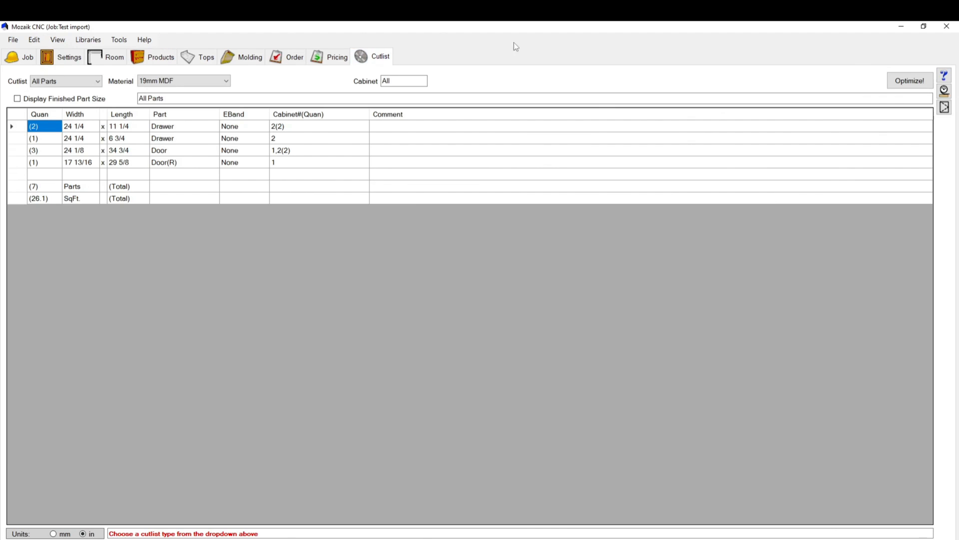
Return to the room's products and reopen cabinet #2 (3DRW) in the Product Editor.
{"action": "left_click", "coordinate": [166, 59]}
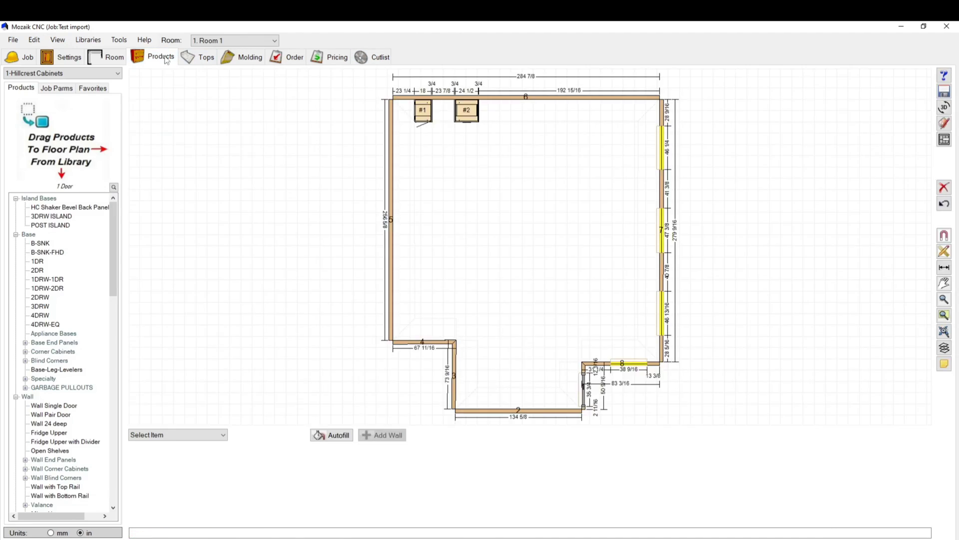
{"action": "left_click", "coordinate": [466, 112]}
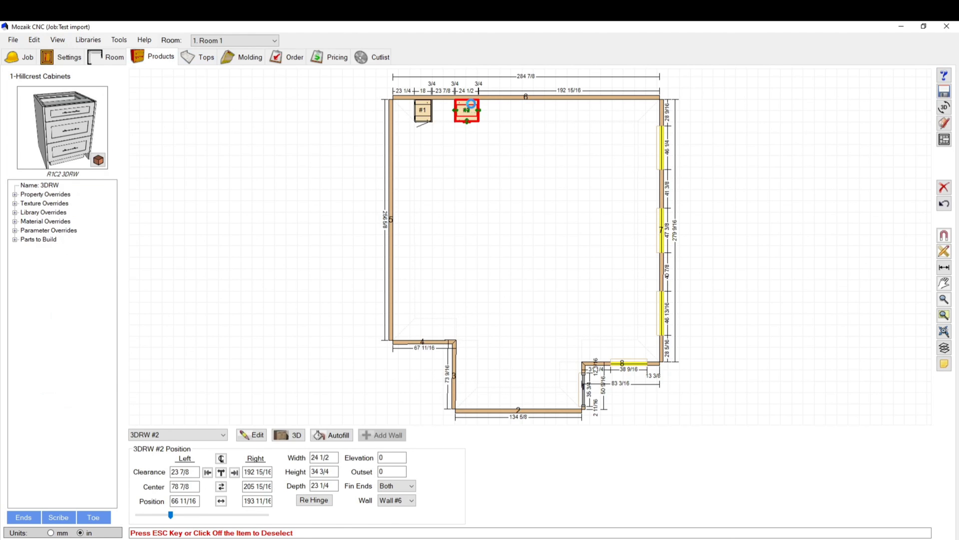
{"action": "double_click", "coordinate": [474, 102]}
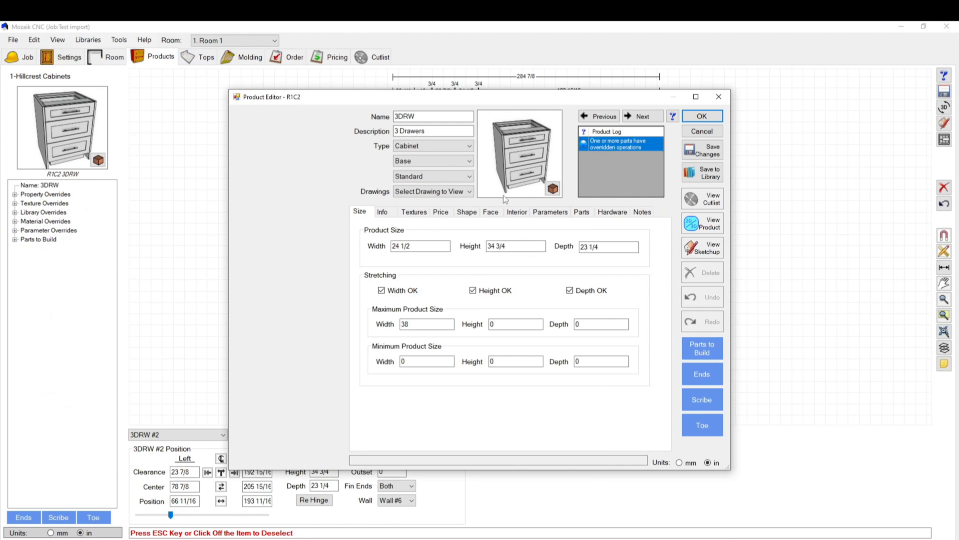